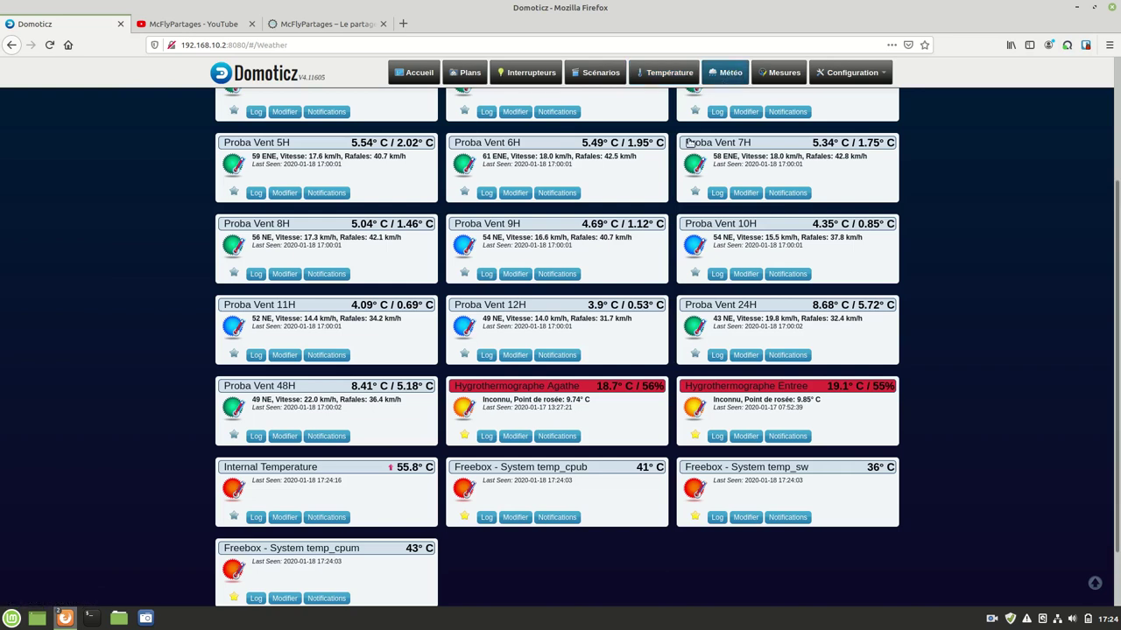
Step: Go to the Mesures page and open the Configuration menu
click(777, 73)
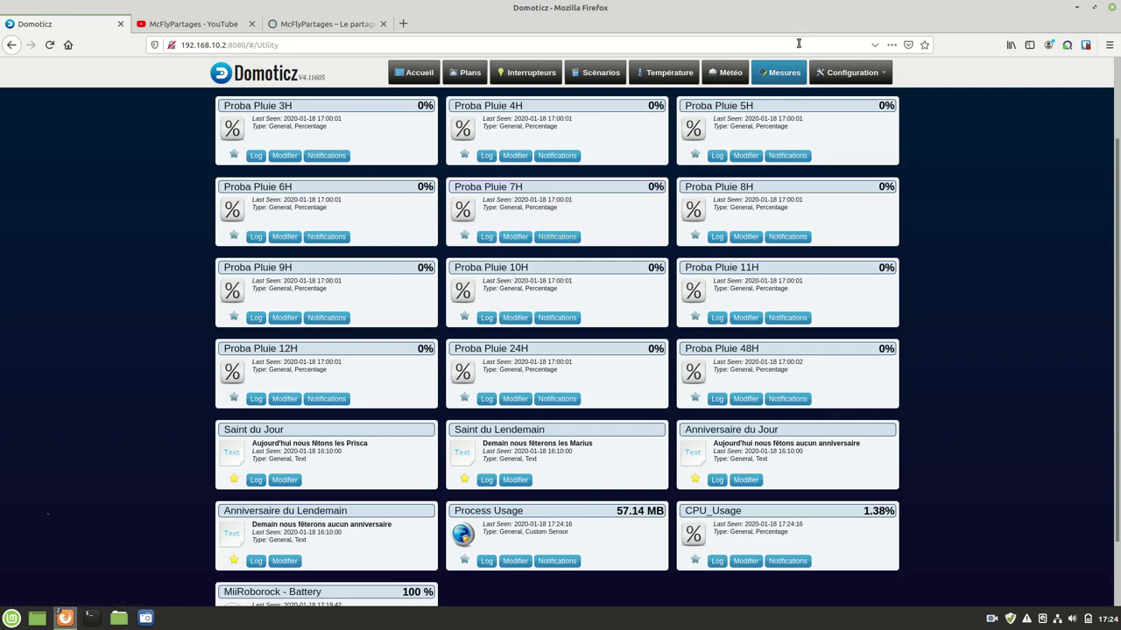
click(849, 79)
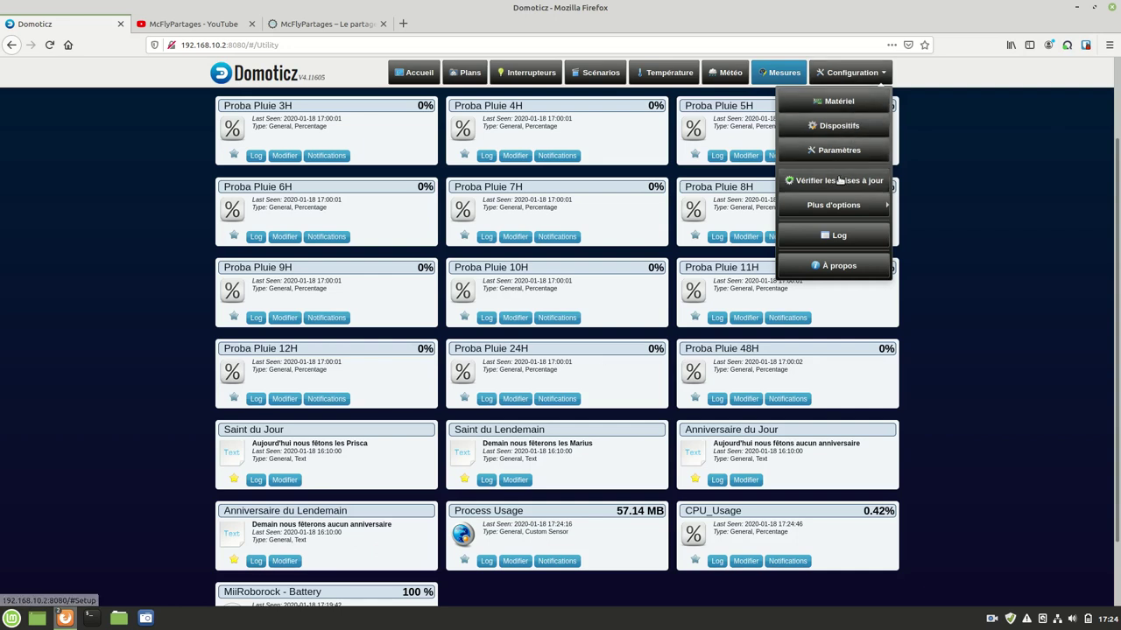
mouse_move(843, 203)
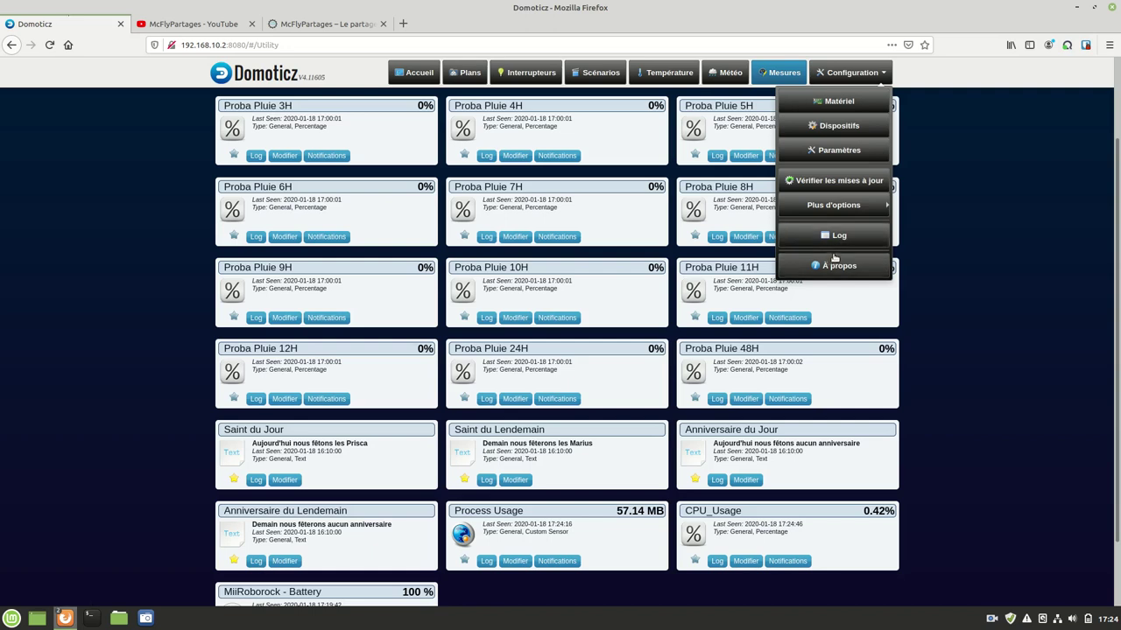
Step: View the Matériel hardware list, then open the 74-entry Dispositifs device table
click(829, 104)
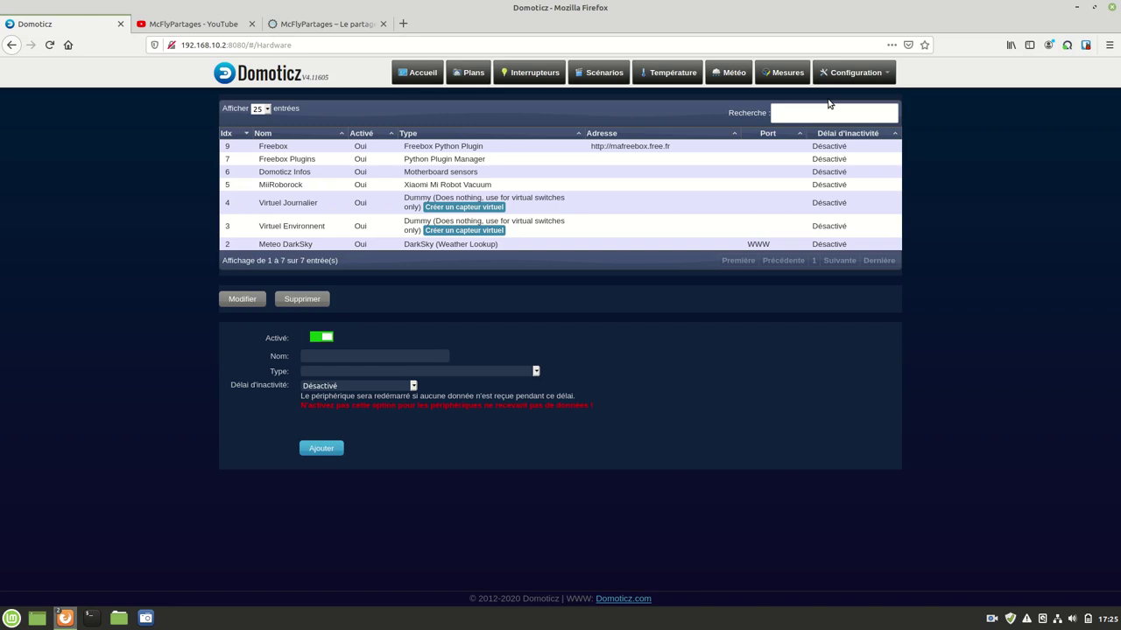
click(846, 72)
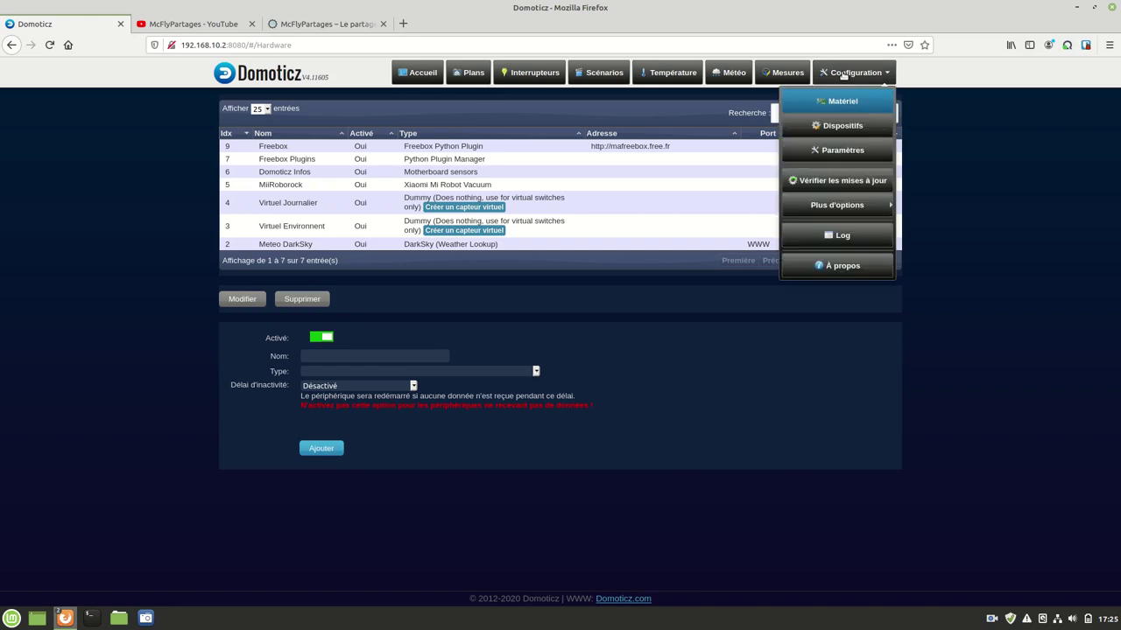
click(832, 125)
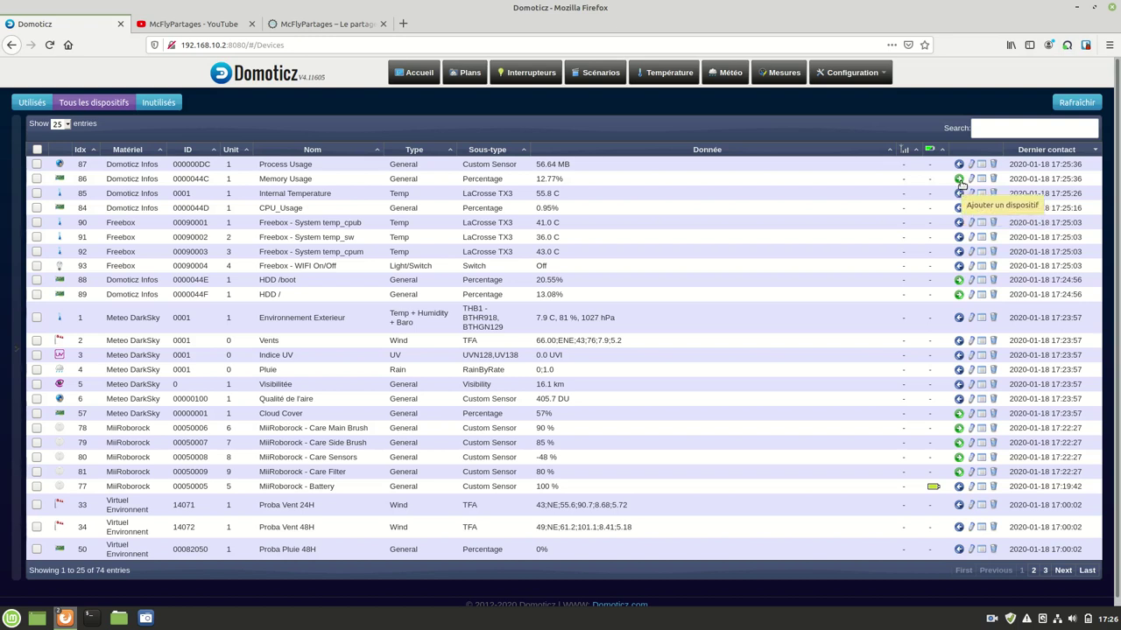
Step: Add Memory Usage as a used device, browse the Switches, Temperature, Weather and Mesures pages, then reopen Dispositifs
click(959, 179)
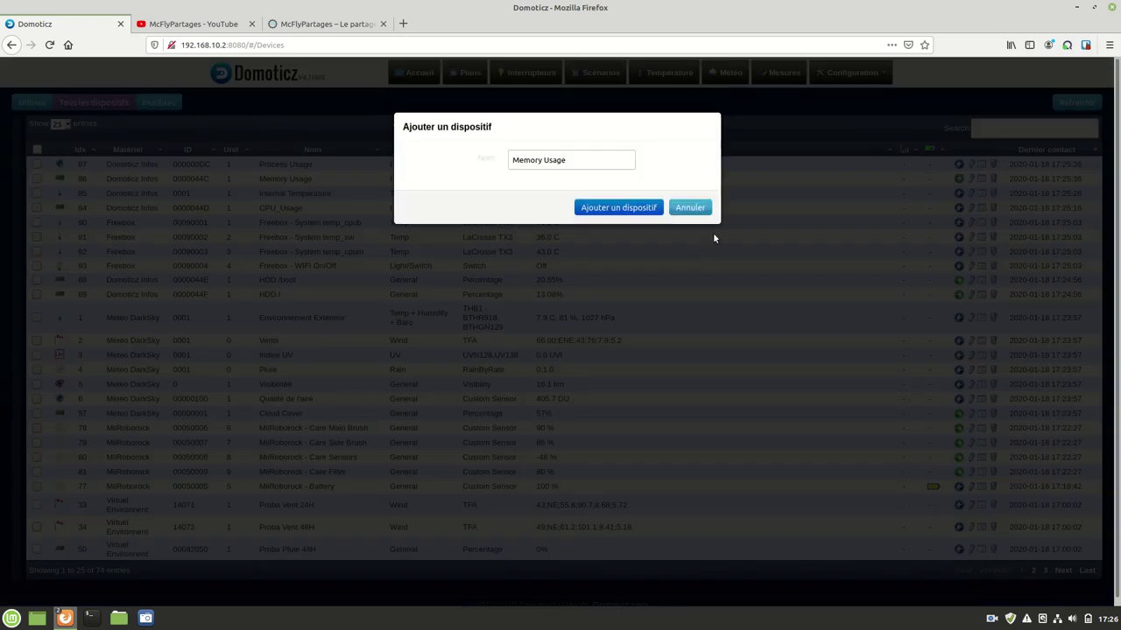
click(607, 210)
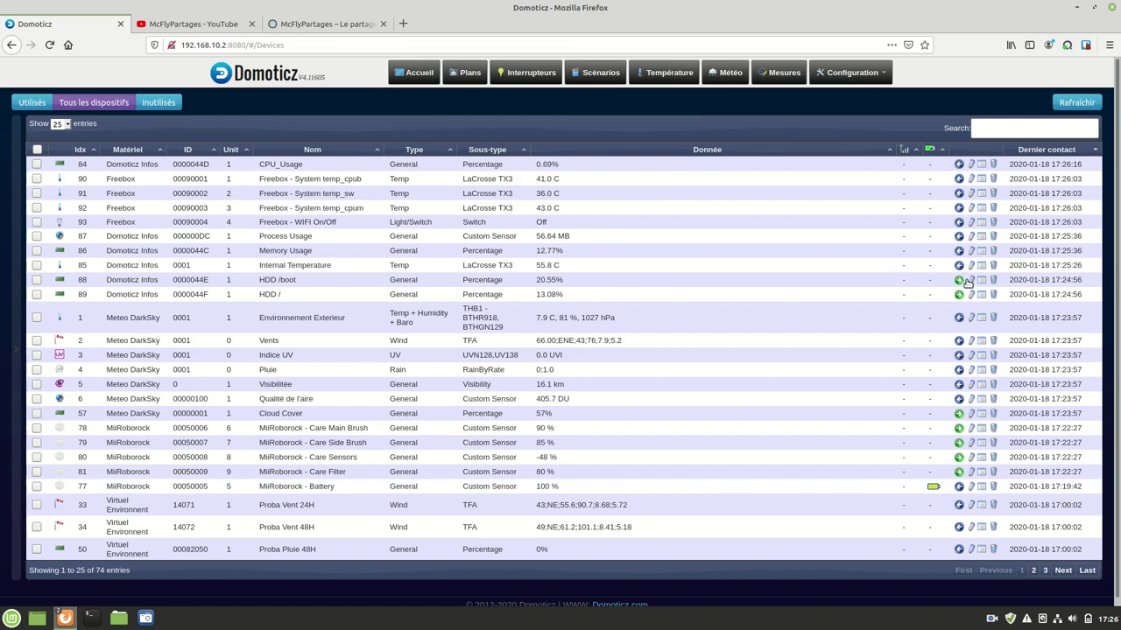
click(521, 74)
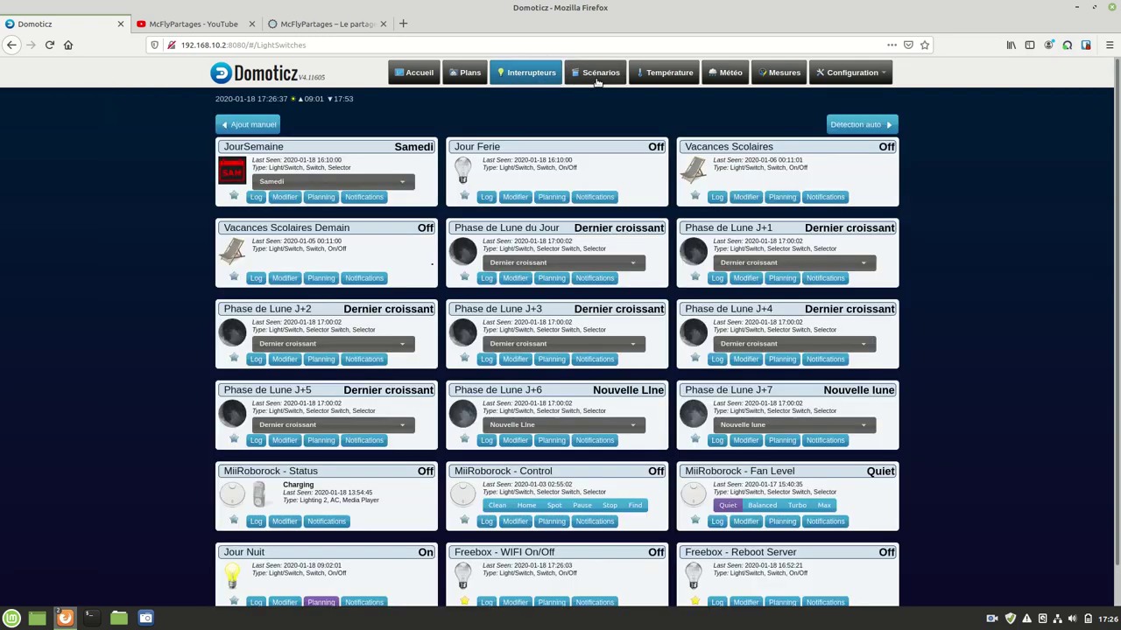
click(665, 74)
click(728, 74)
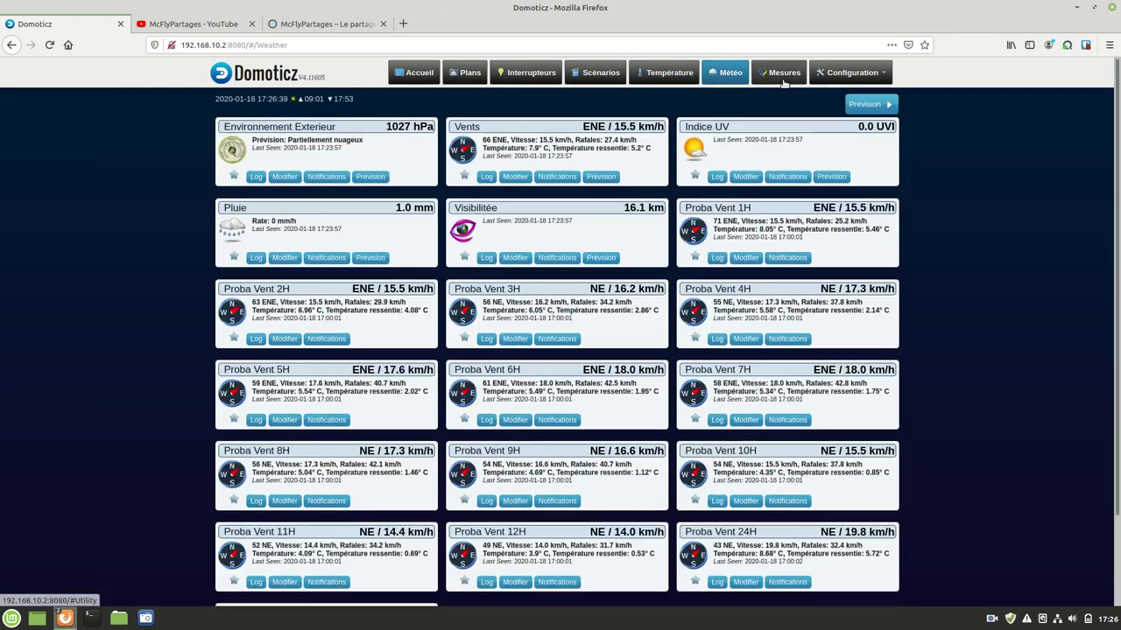
click(781, 73)
click(832, 84)
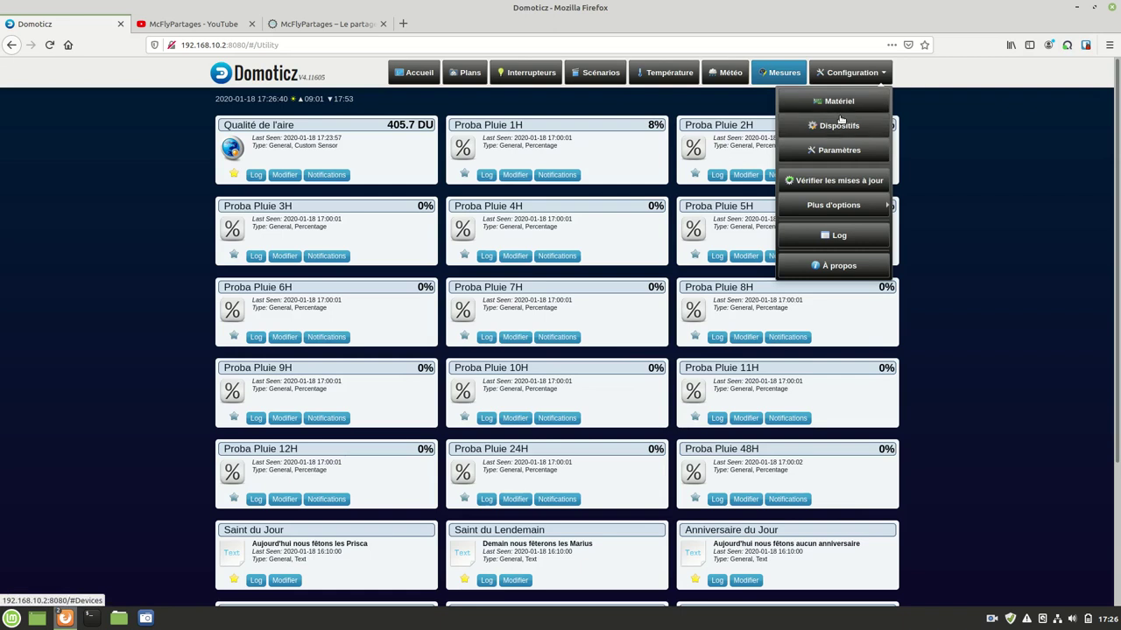
click(836, 127)
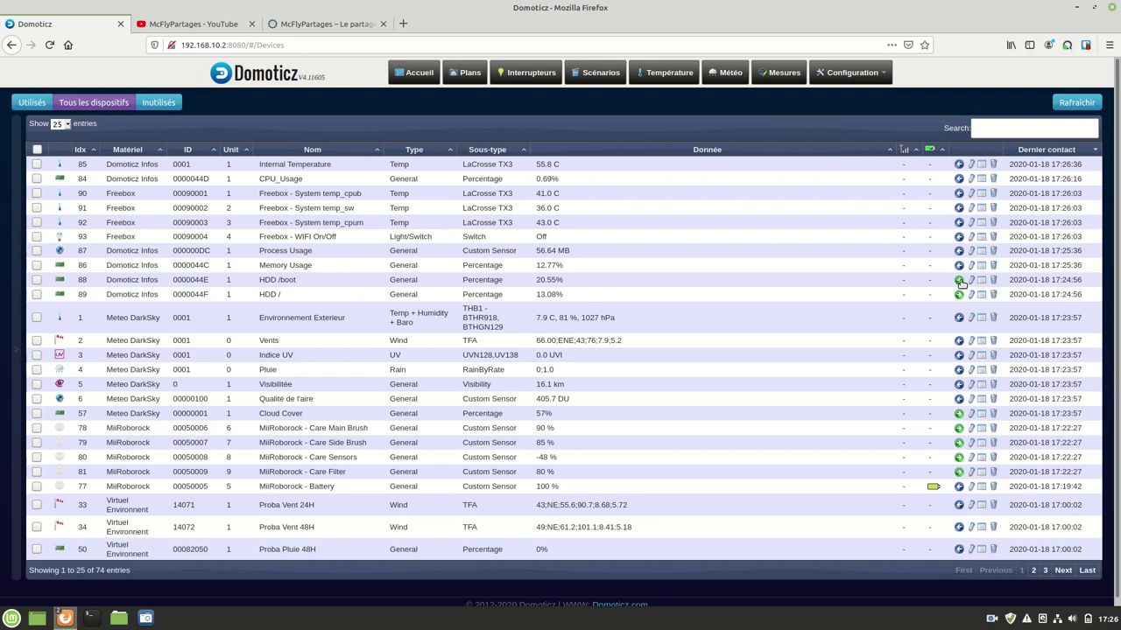
click(37, 150)
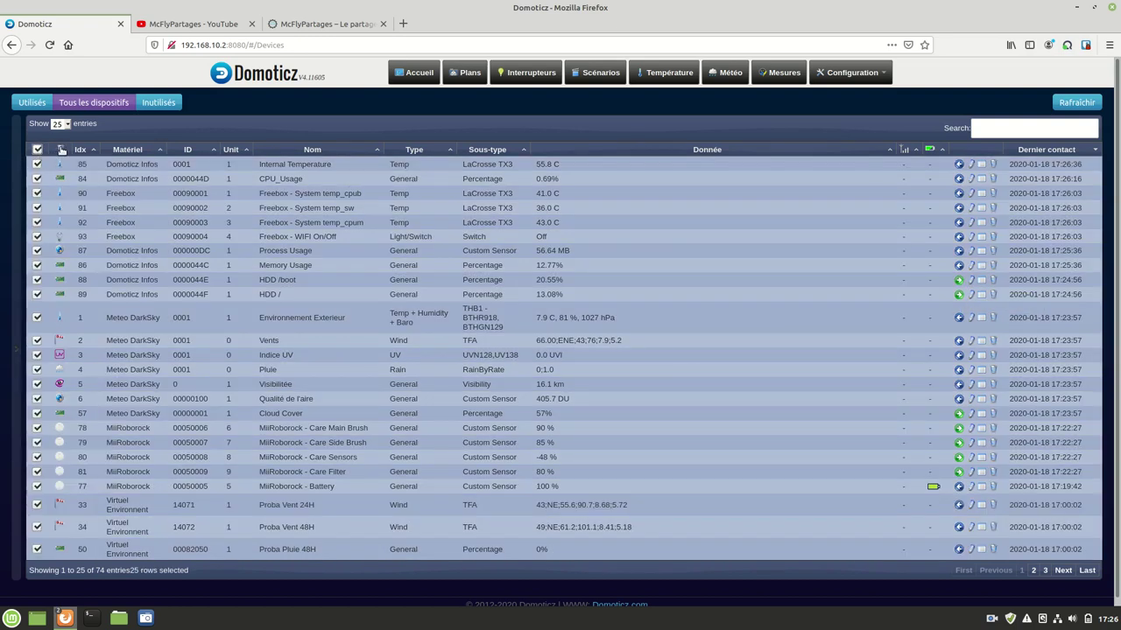
click(39, 151)
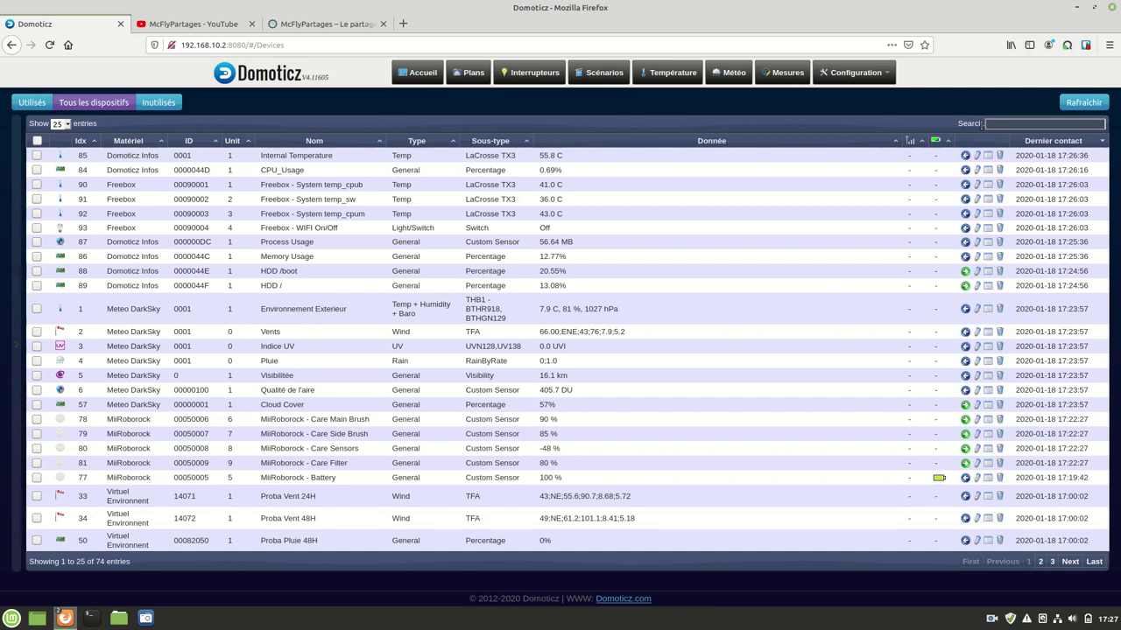
click(151, 103)
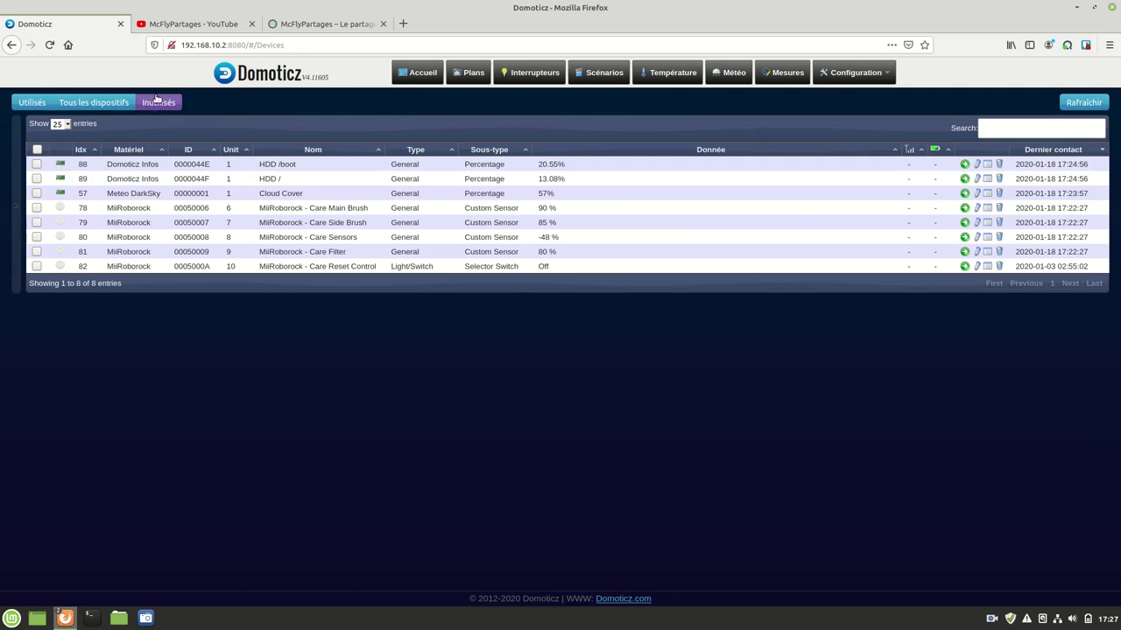
click(44, 104)
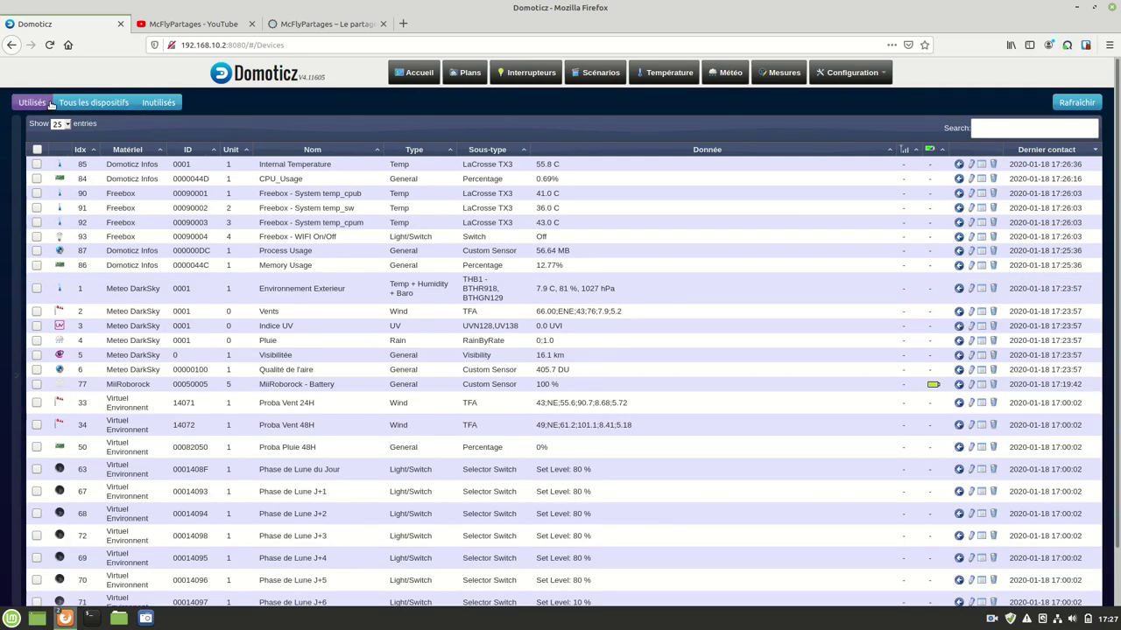
click(81, 103)
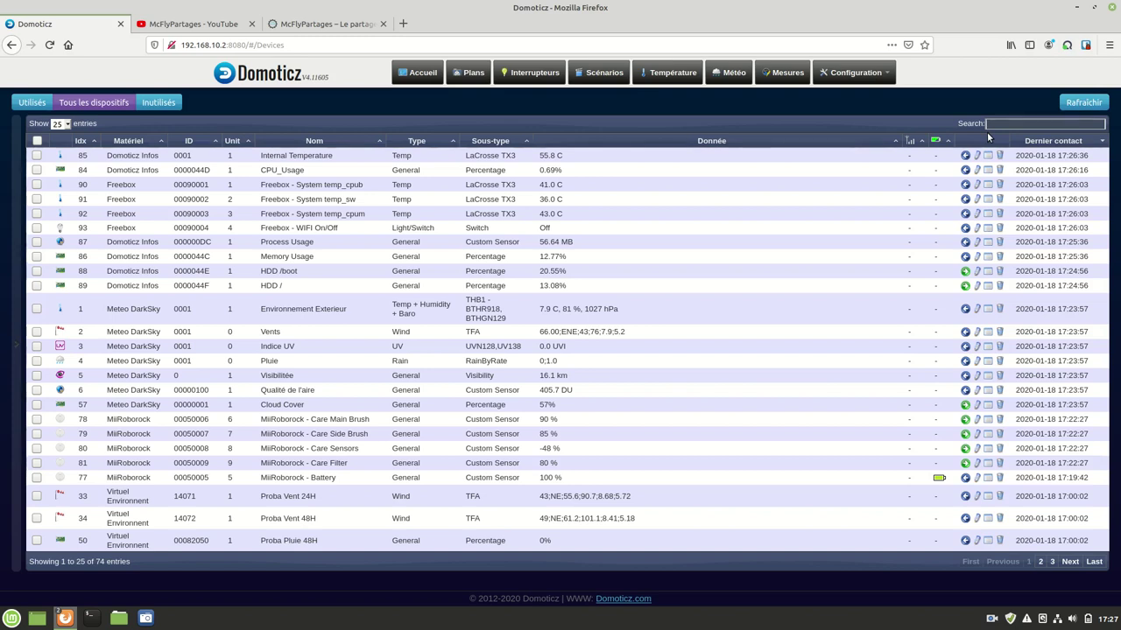
text(freeb)
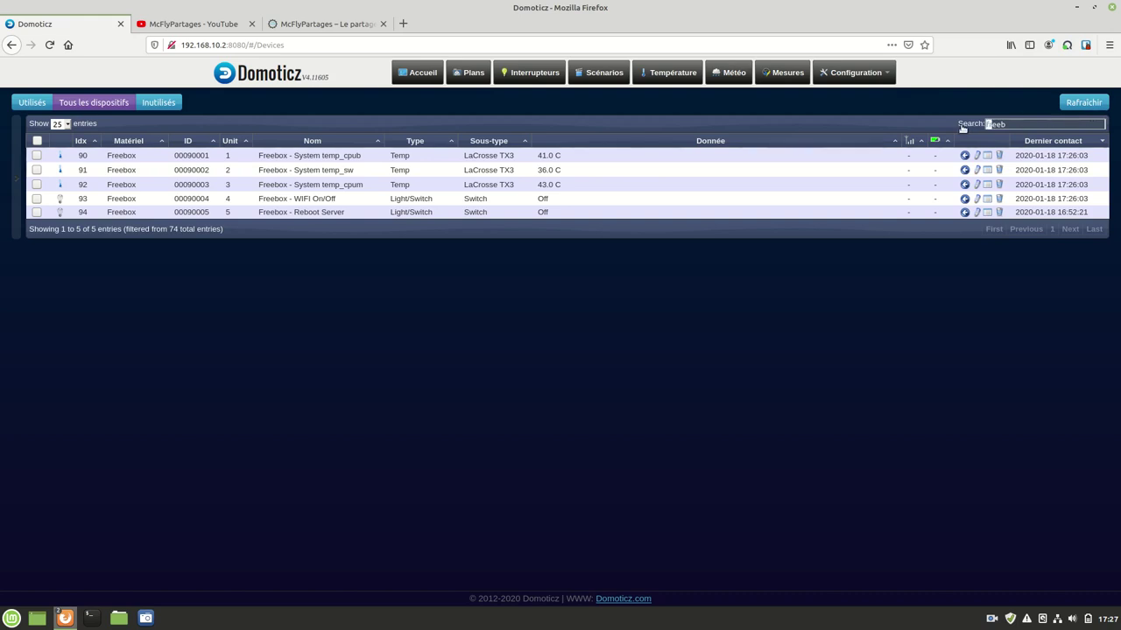
key(BackSpace)
key(BackSpace)
key(BackSpace)
key(BackSpace)
key(BackSpace)
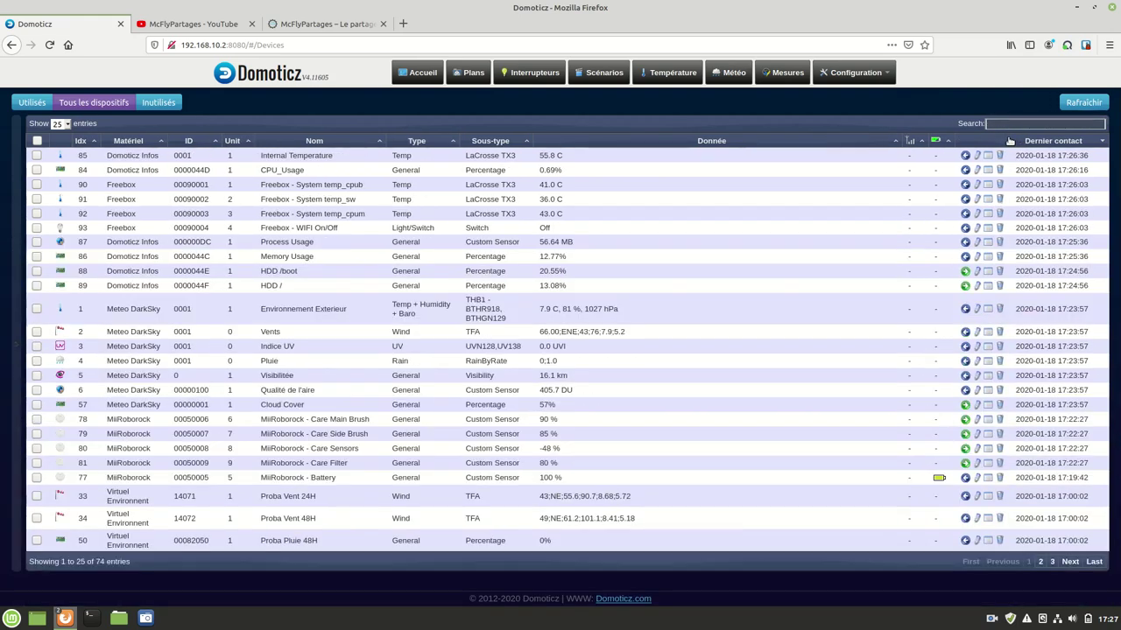
Step: Open Paramètres, keep the Normal home and Mobile views, and launch the 'Ici' geolocation finder
click(854, 73)
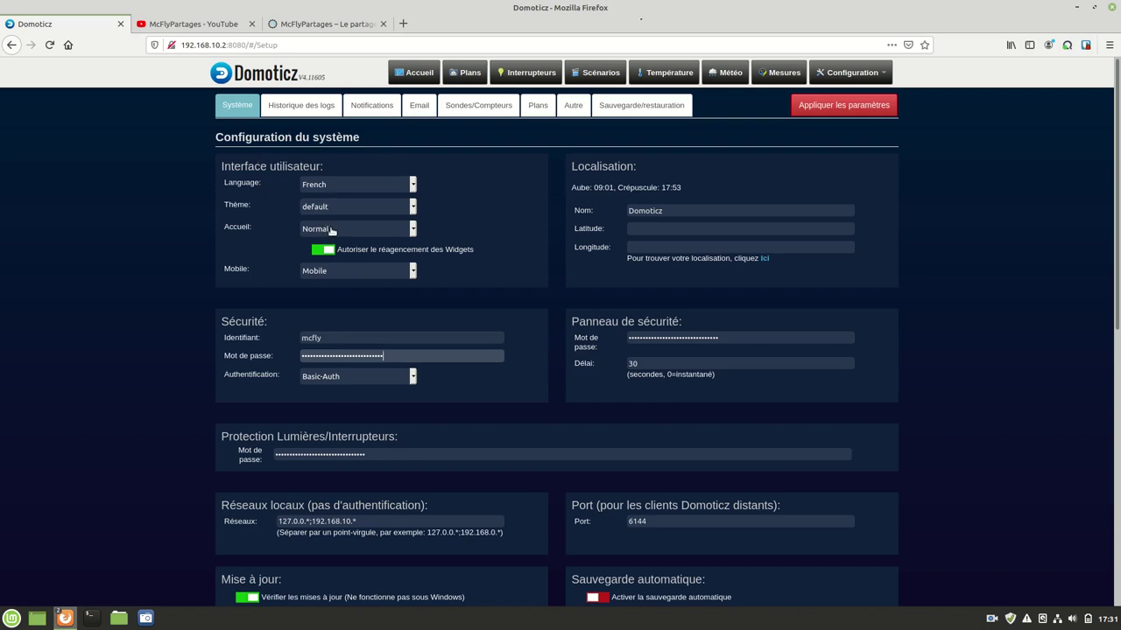
click(331, 229)
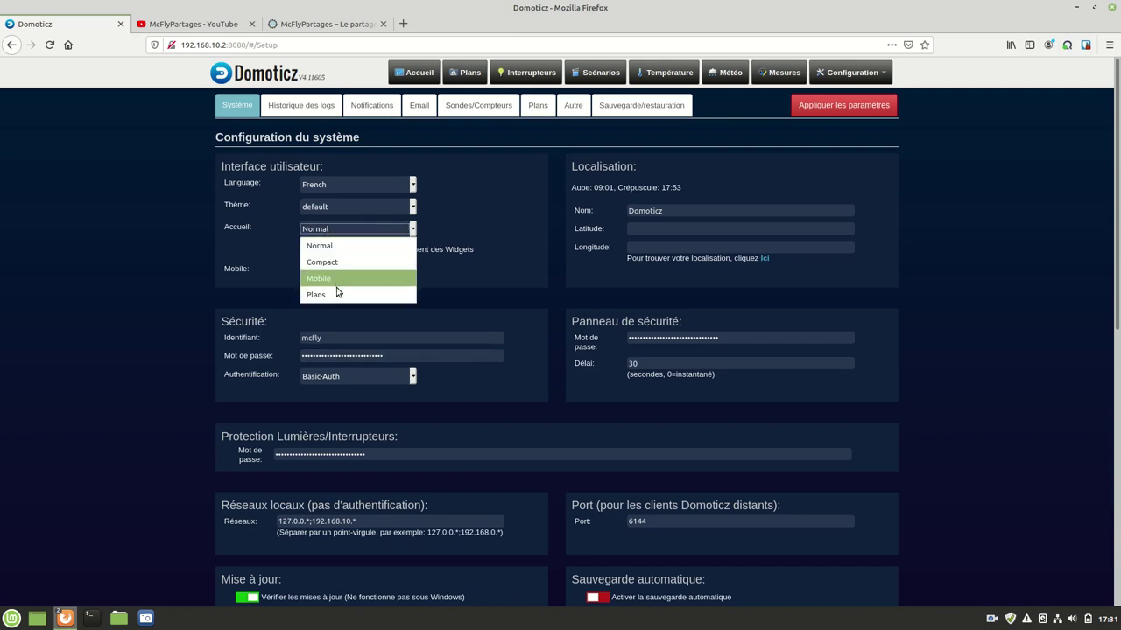
click(457, 236)
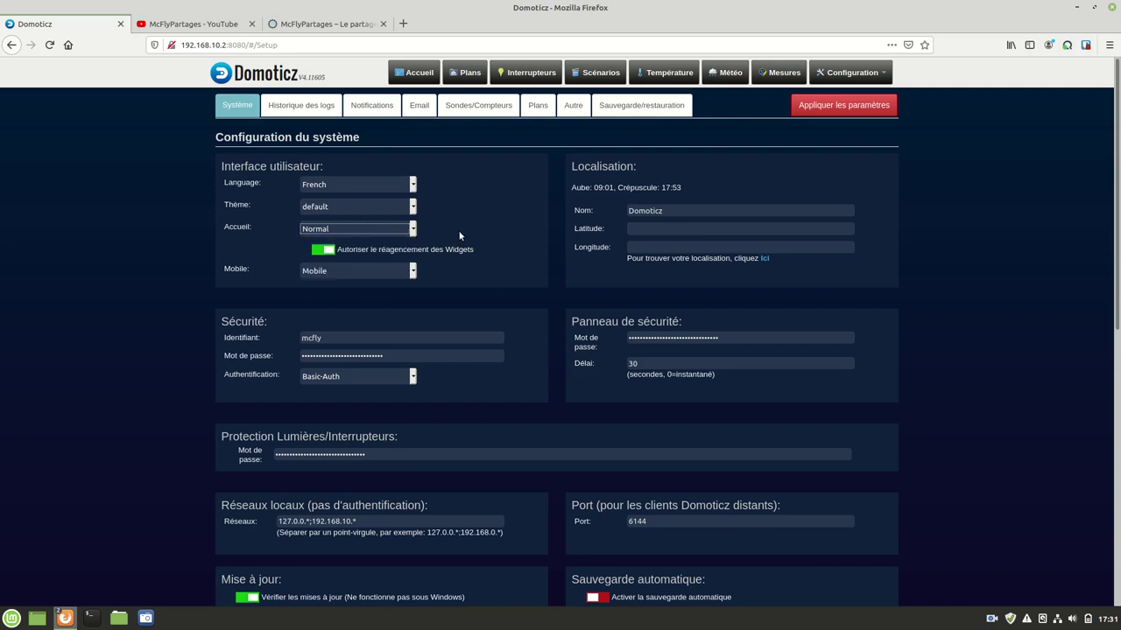
click(366, 271)
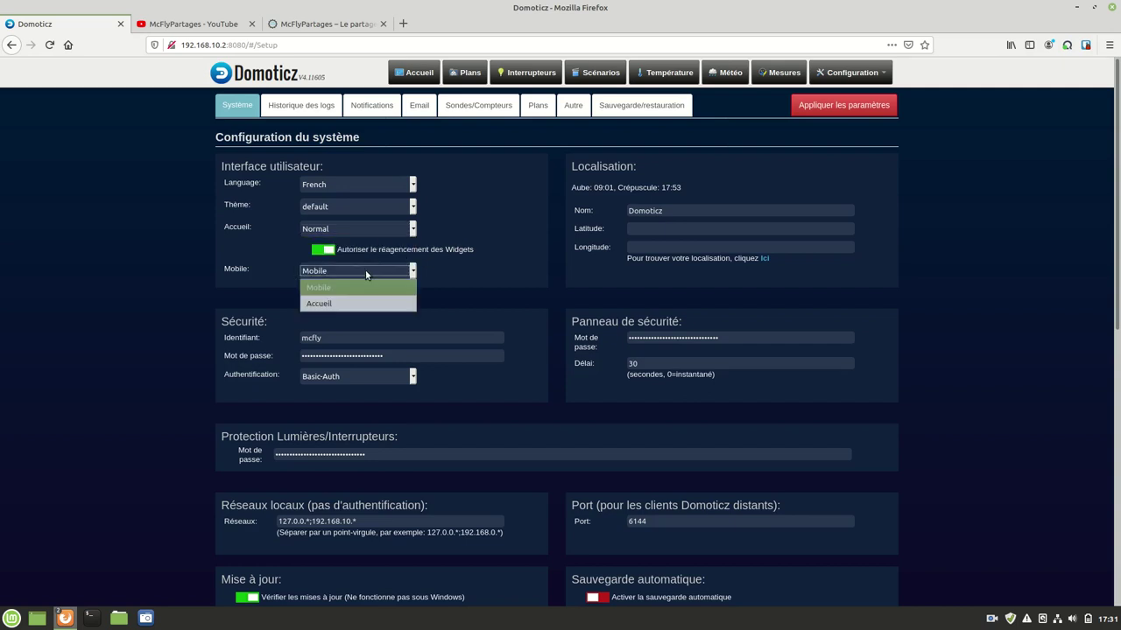
click(505, 232)
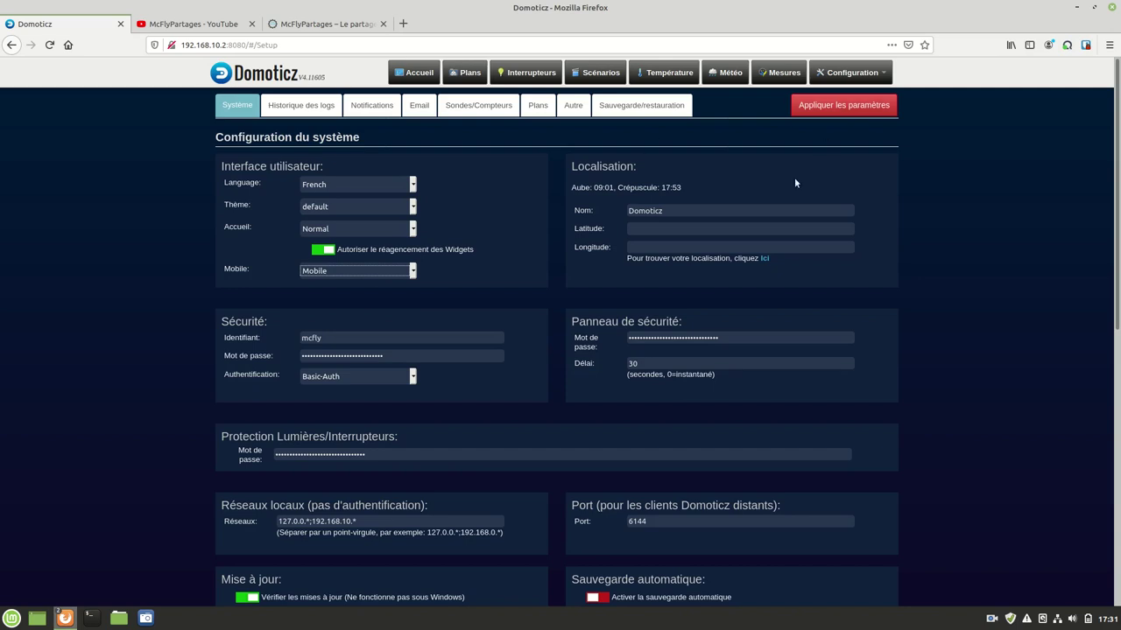
click(764, 261)
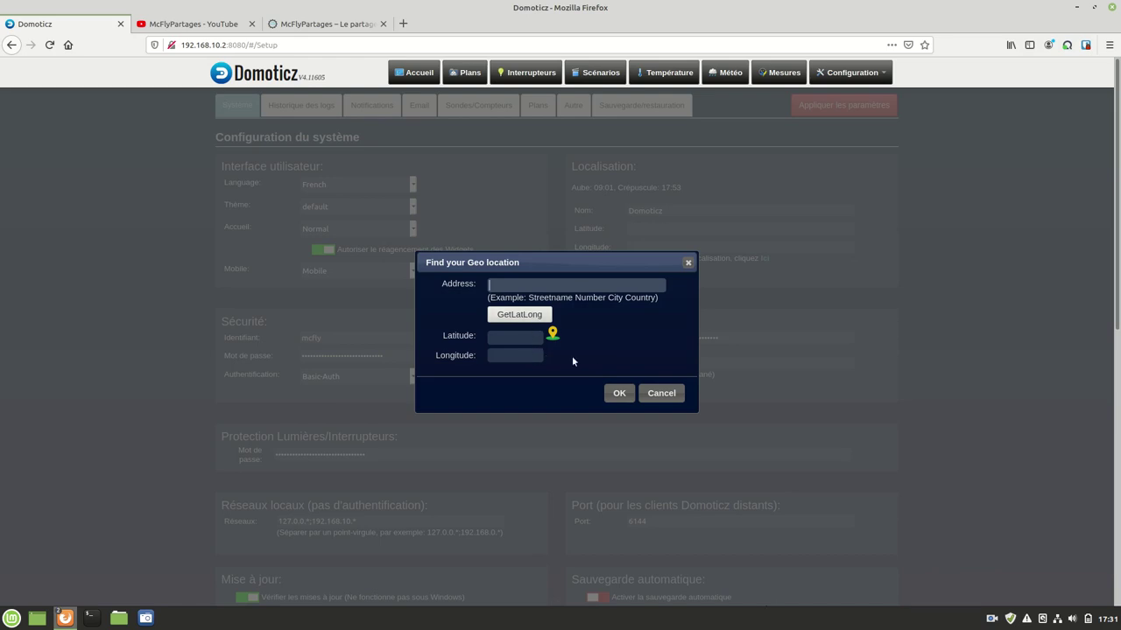
Step: Cancel the 'Find your Geo location' dialog, leaving latitude and longitude empty
click(668, 394)
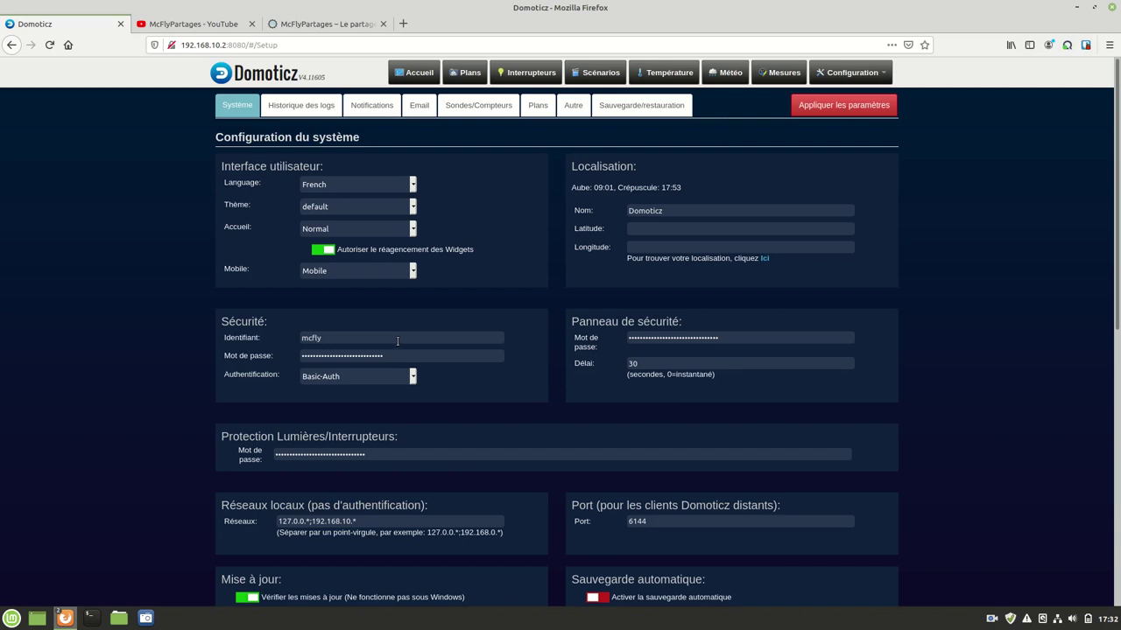
click(391, 376)
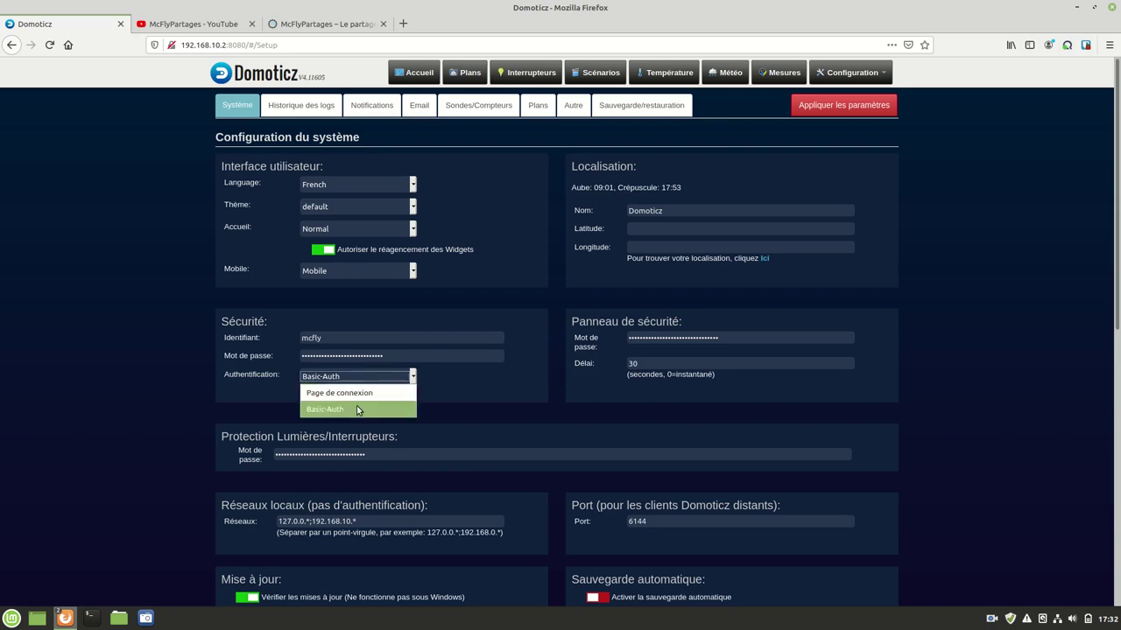
click(439, 378)
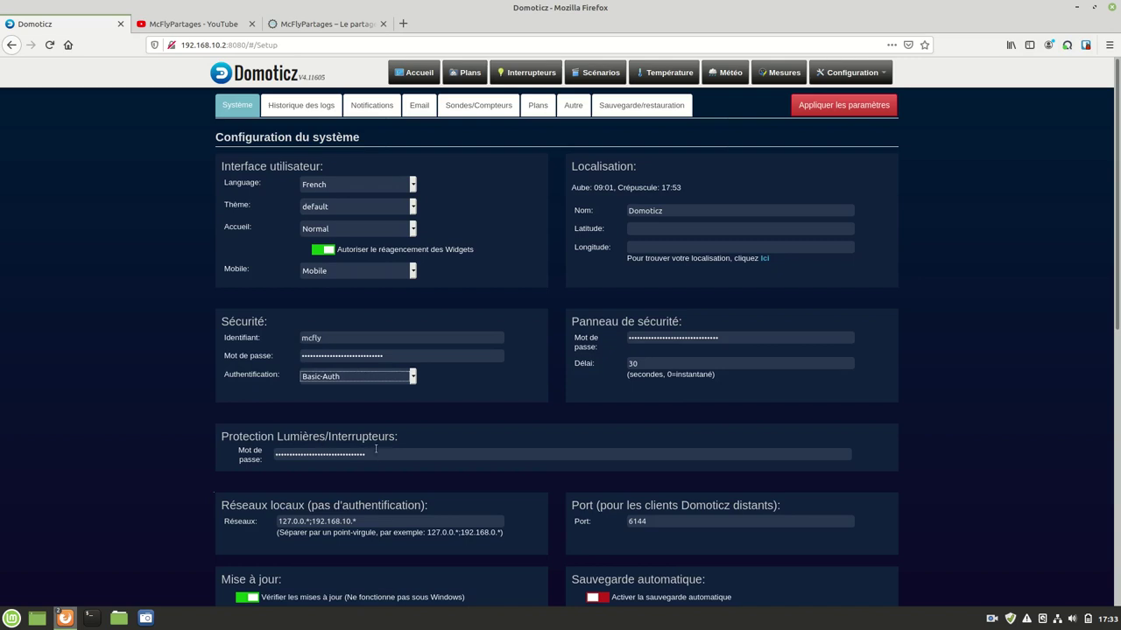
scroll(379, 456, down, 4)
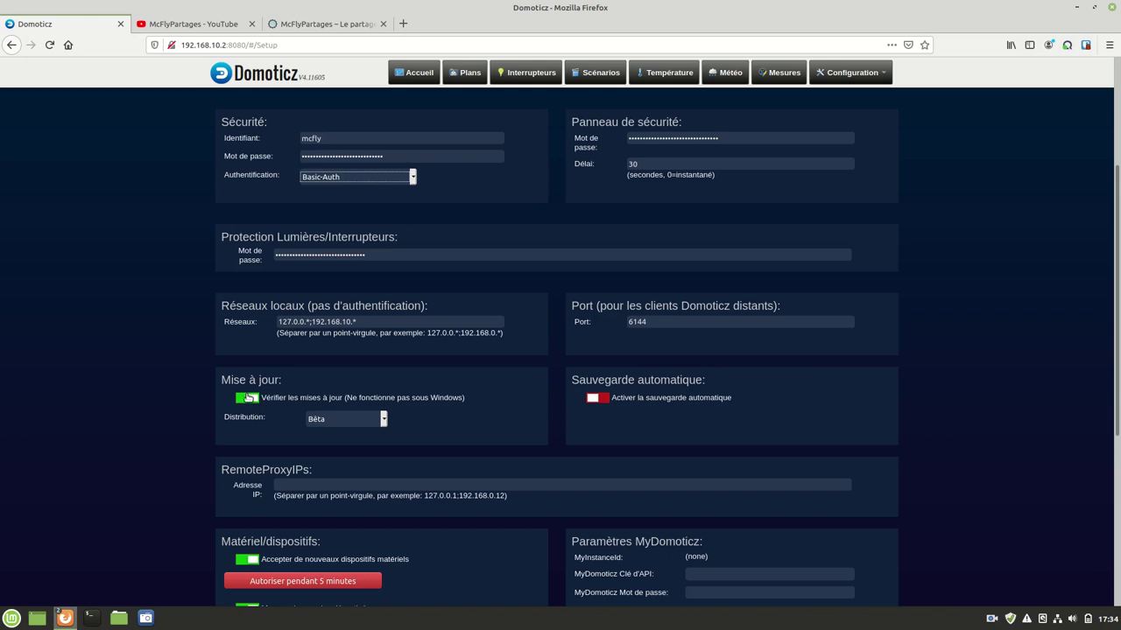
Step: Keep the Bêta update distribution and switch on 'Activer la sauvegarde automatique'
click(367, 426)
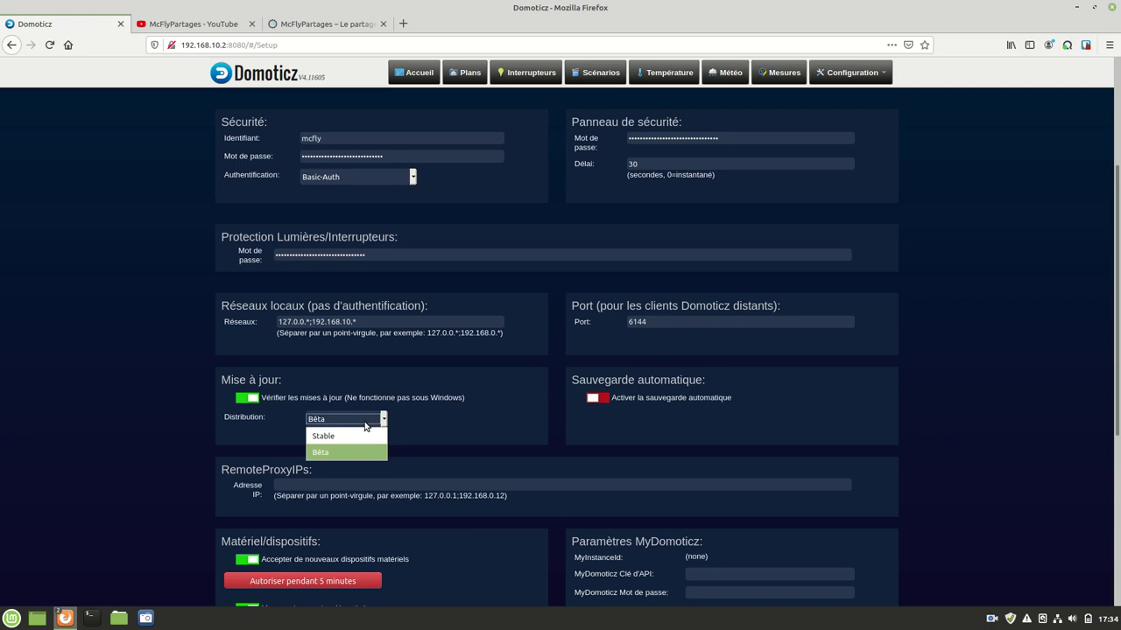
click(366, 425)
click(429, 427)
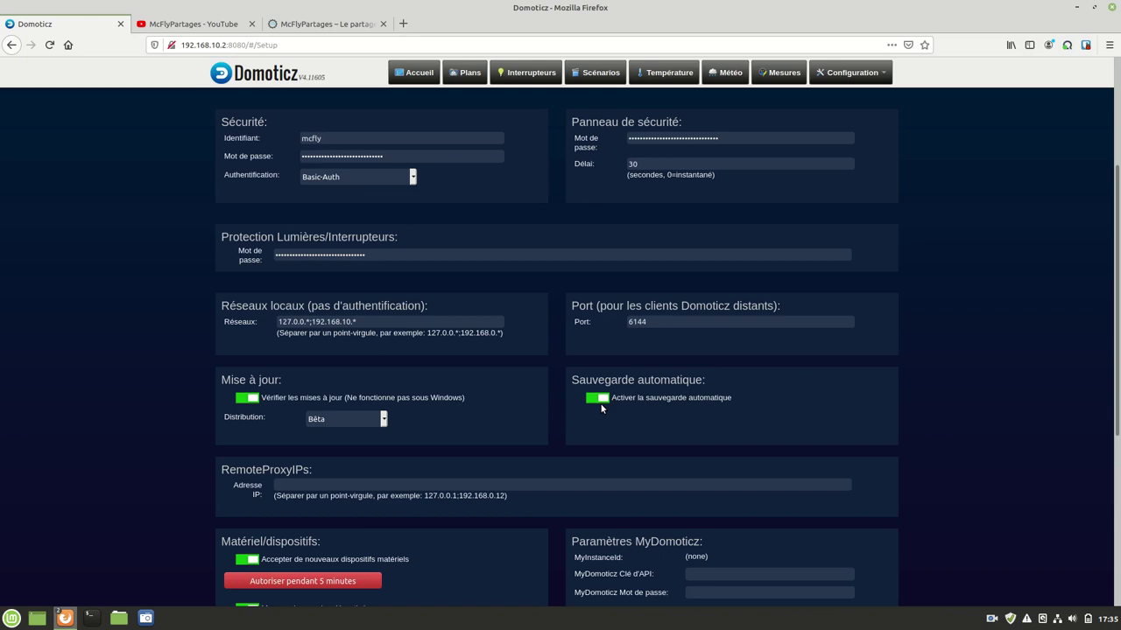
scroll(600, 405, down, 3)
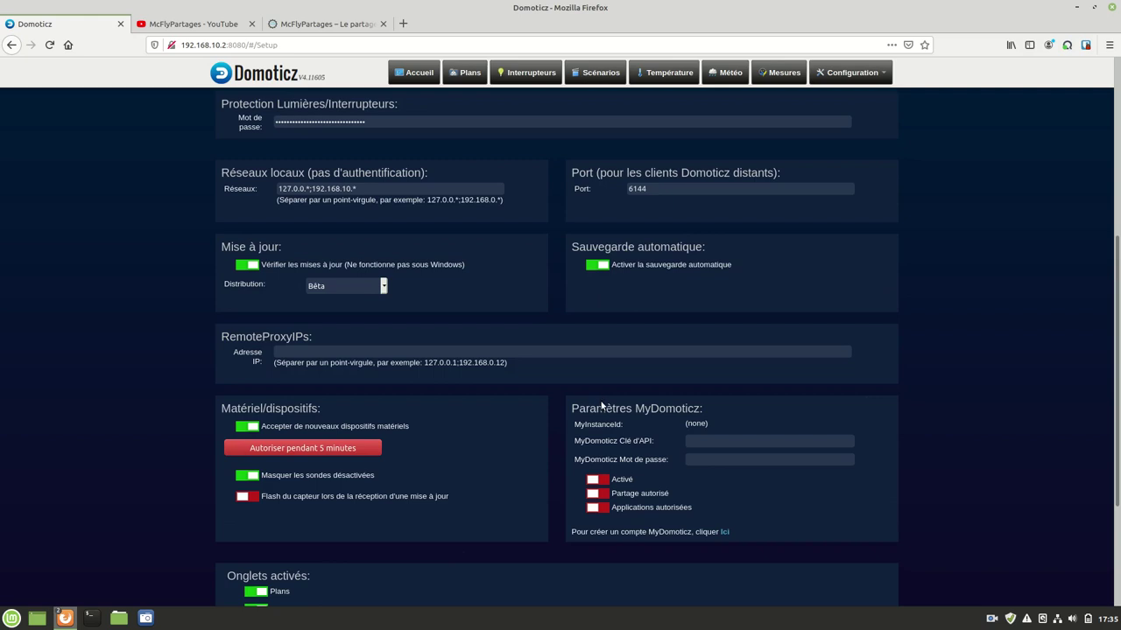
scroll(350, 362, down, 2)
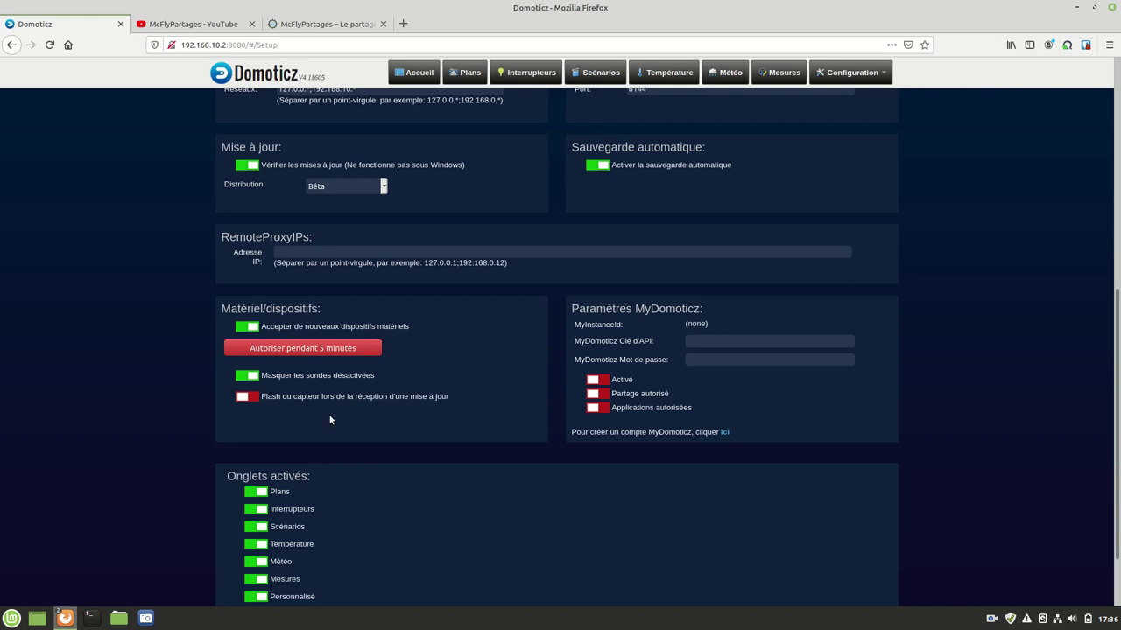
scroll(330, 420, down, 2)
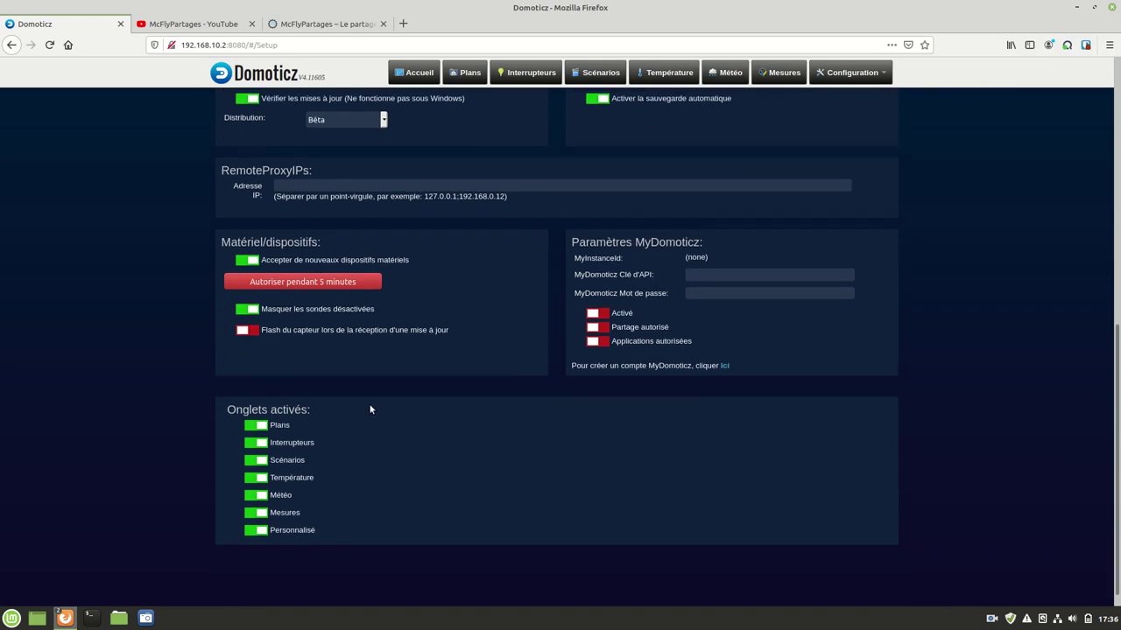
scroll(371, 408, up, 3)
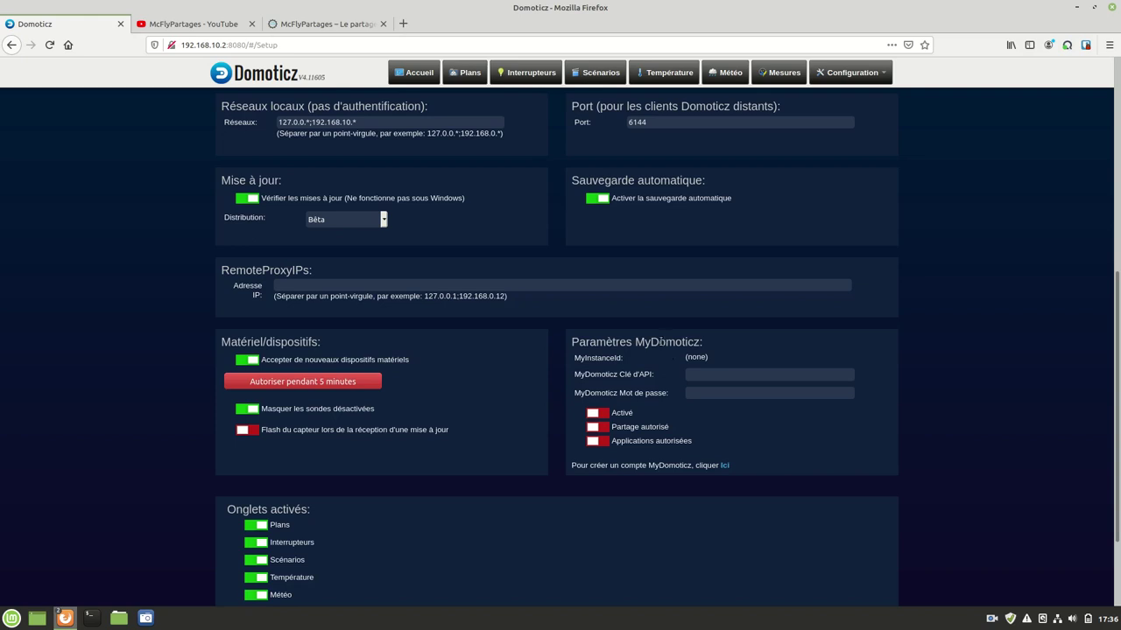
scroll(616, 364, down, 3)
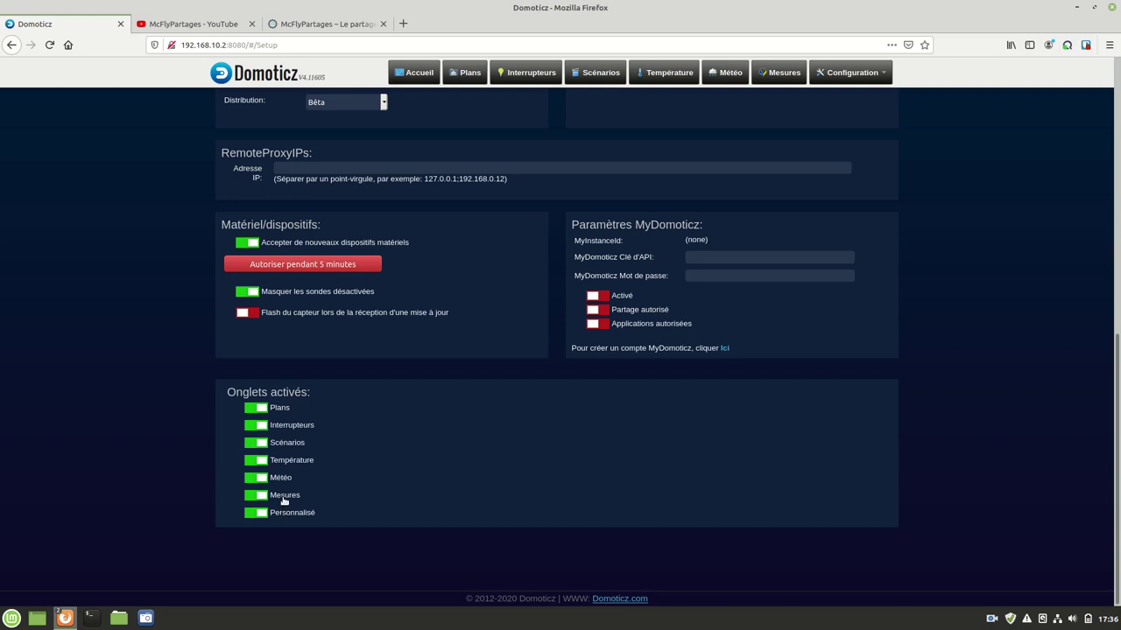
scroll(550, 210, up, 10)
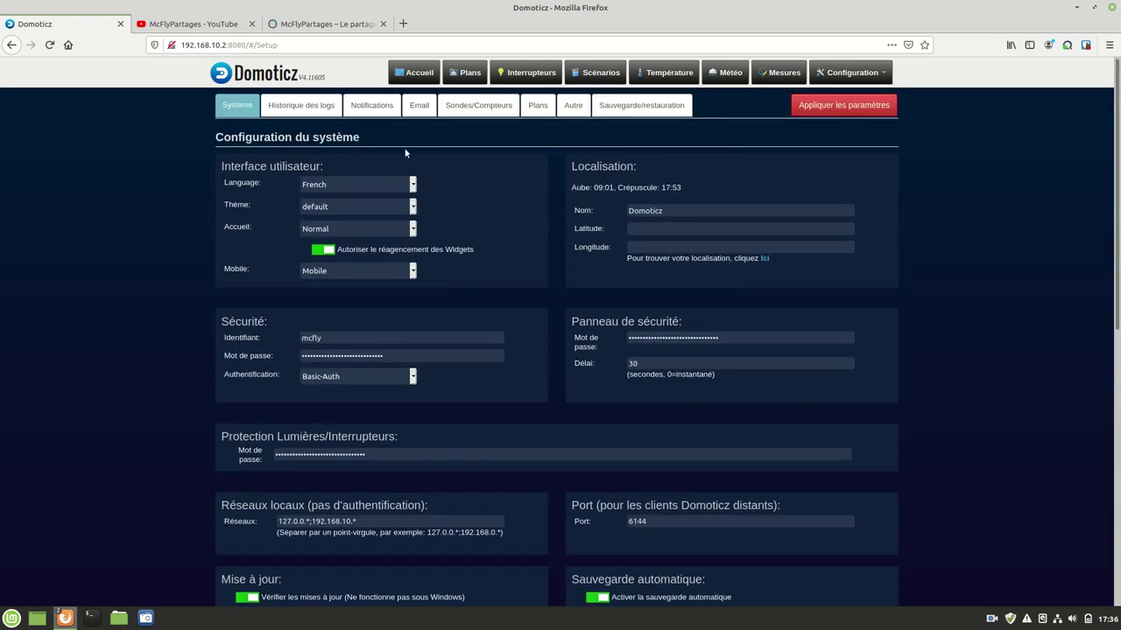
Step: Show the 'Historique des logs' tab with 30-day switch and 1-day sensor log retention
click(301, 105)
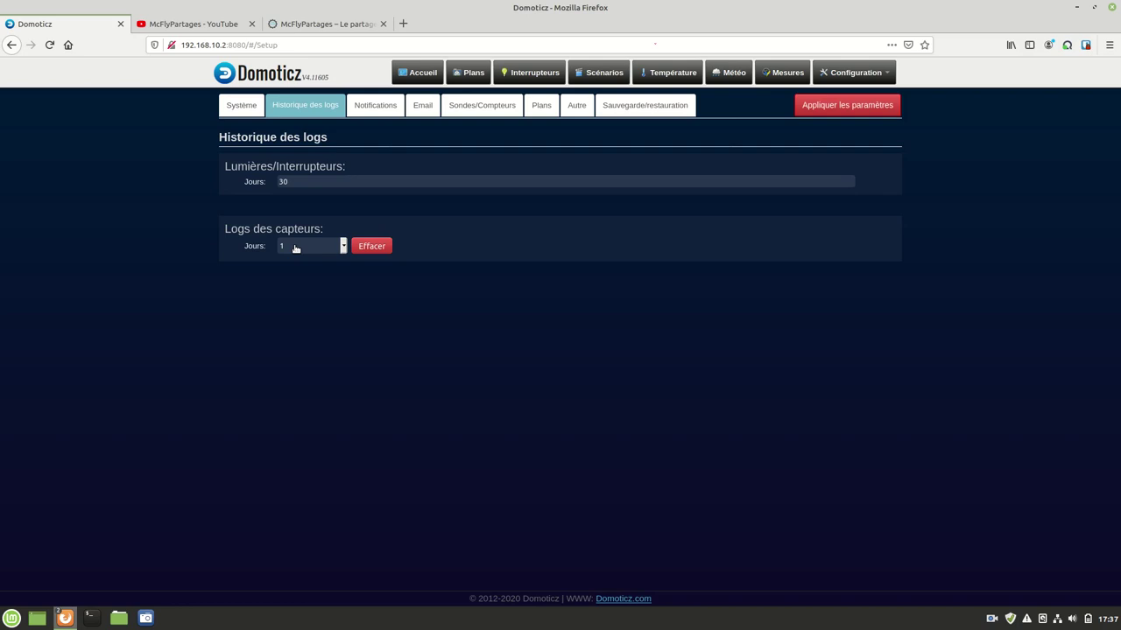
click(371, 111)
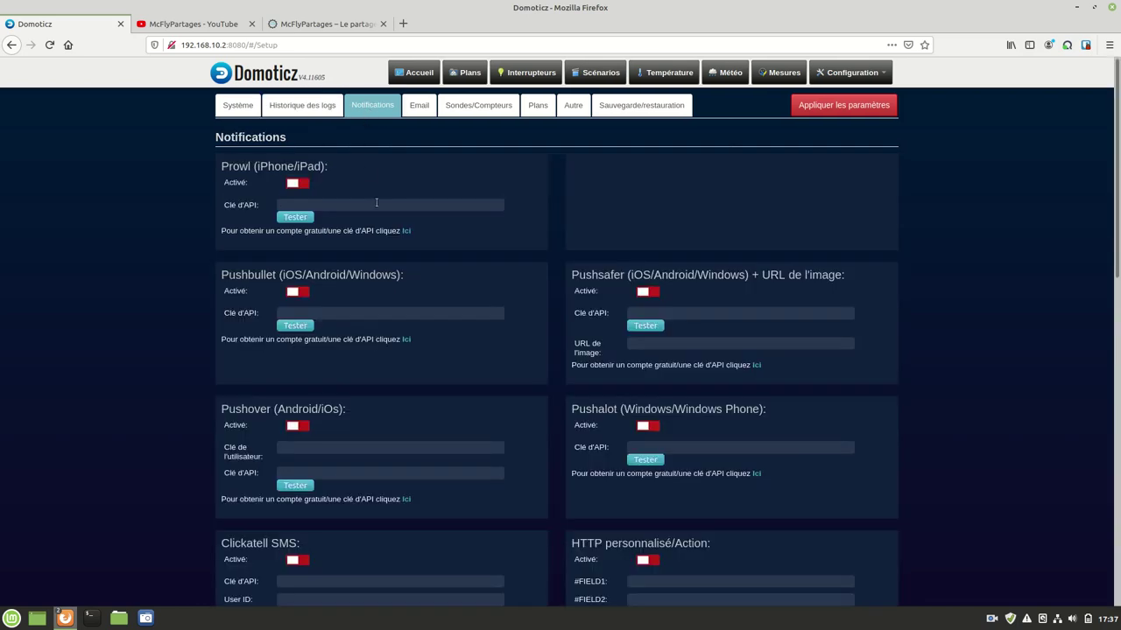
scroll(373, 204, down, 5)
scroll(372, 203, down, 3)
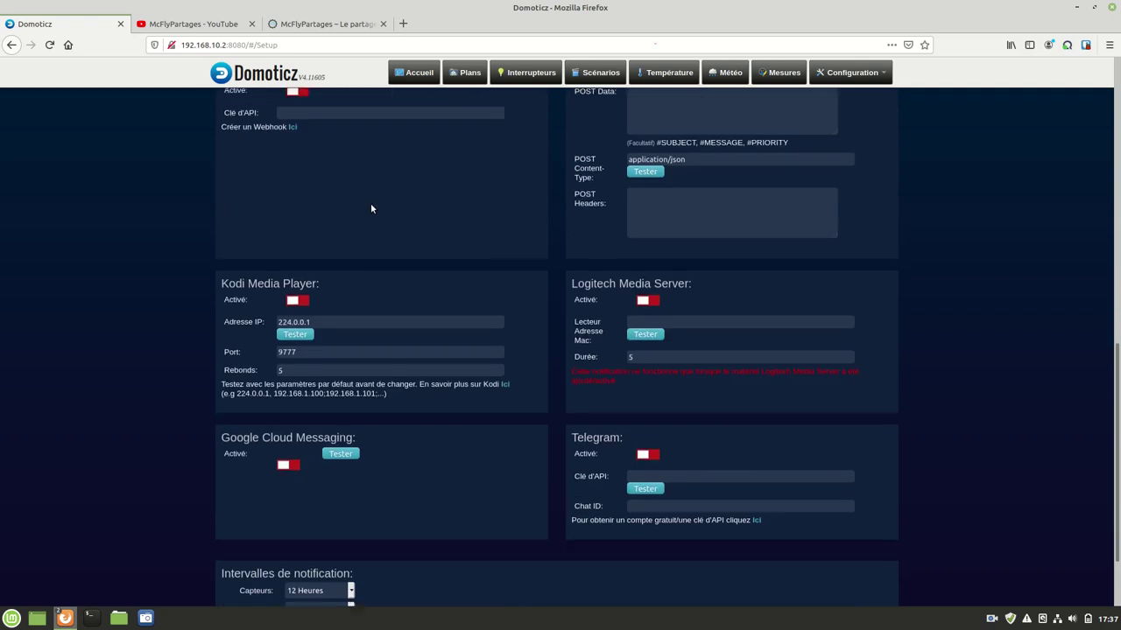
scroll(370, 206, up, 8)
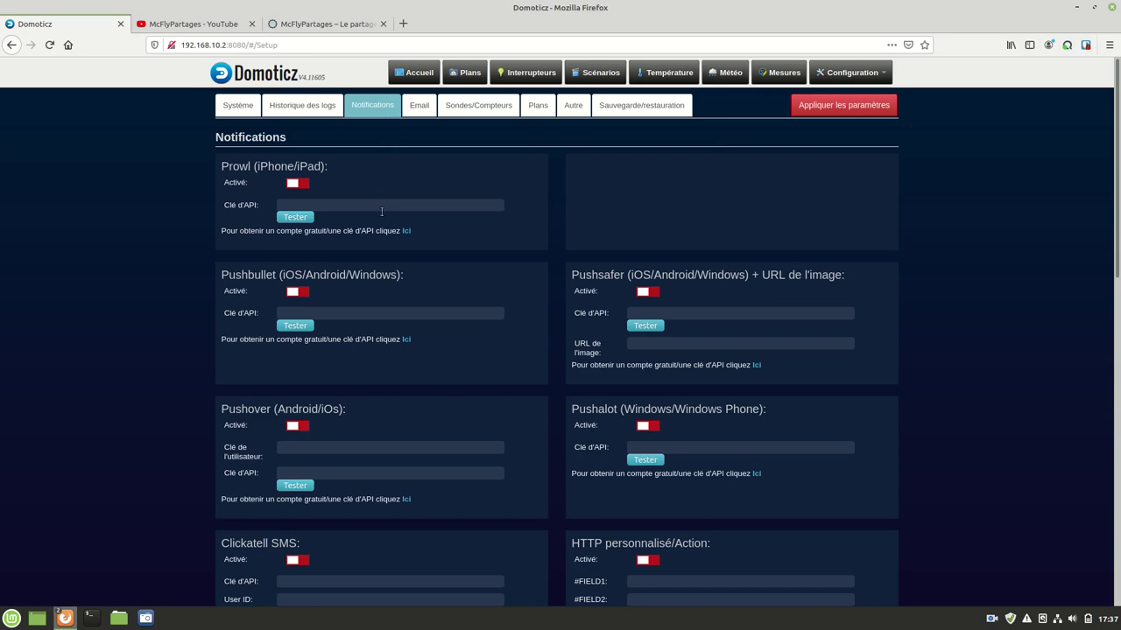
scroll(380, 209, down, 7)
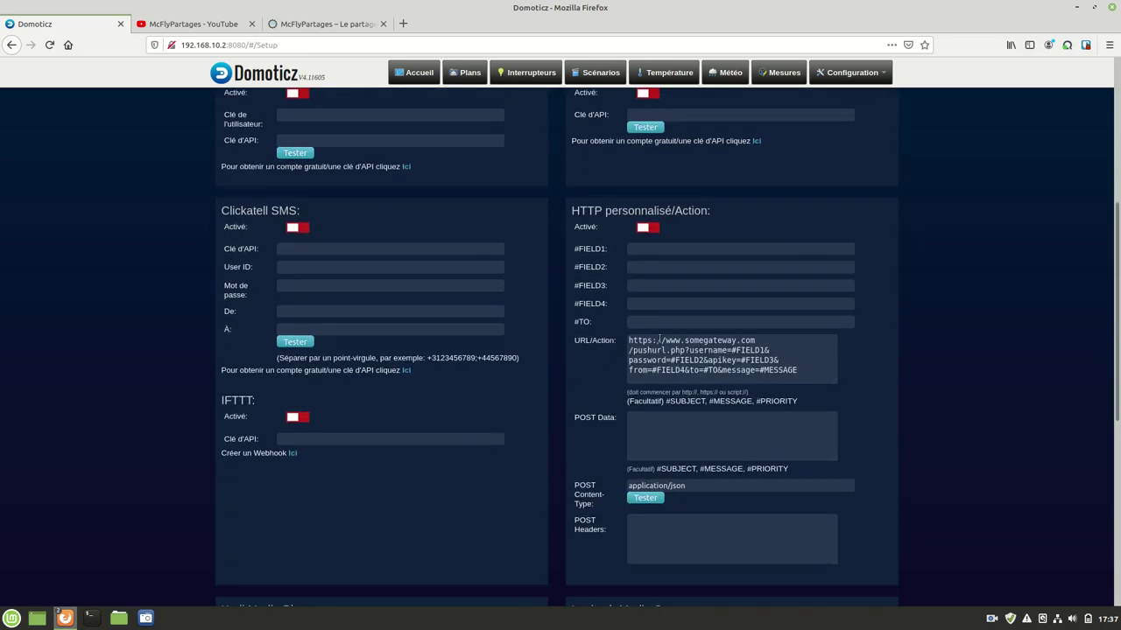
scroll(660, 340, down, 5)
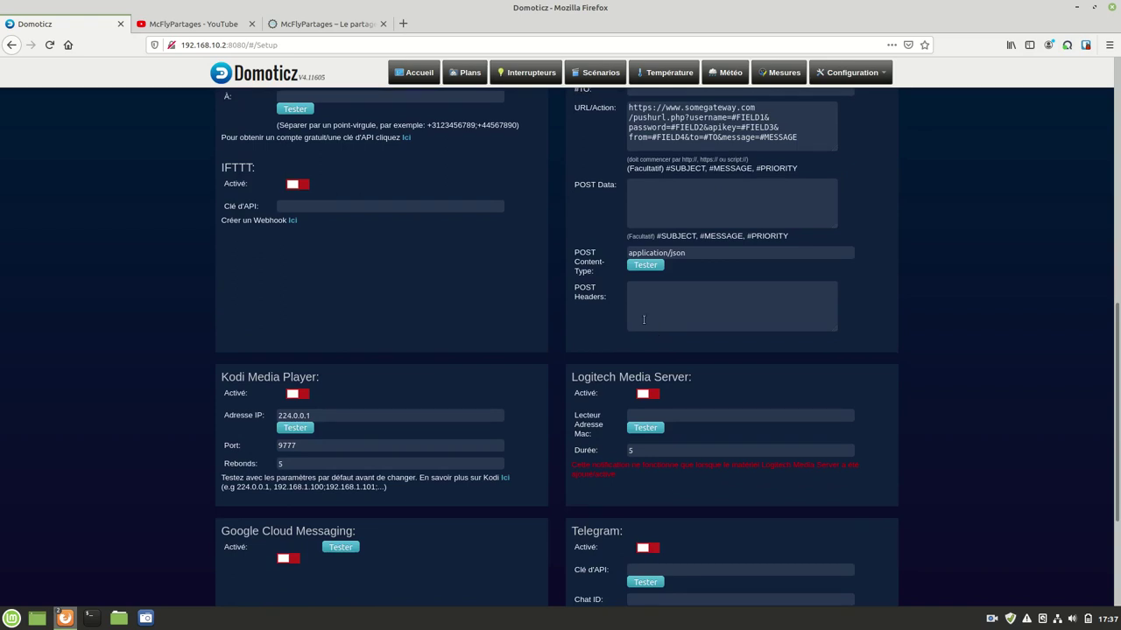
scroll(631, 309, up, 2)
scroll(630, 309, up, 1)
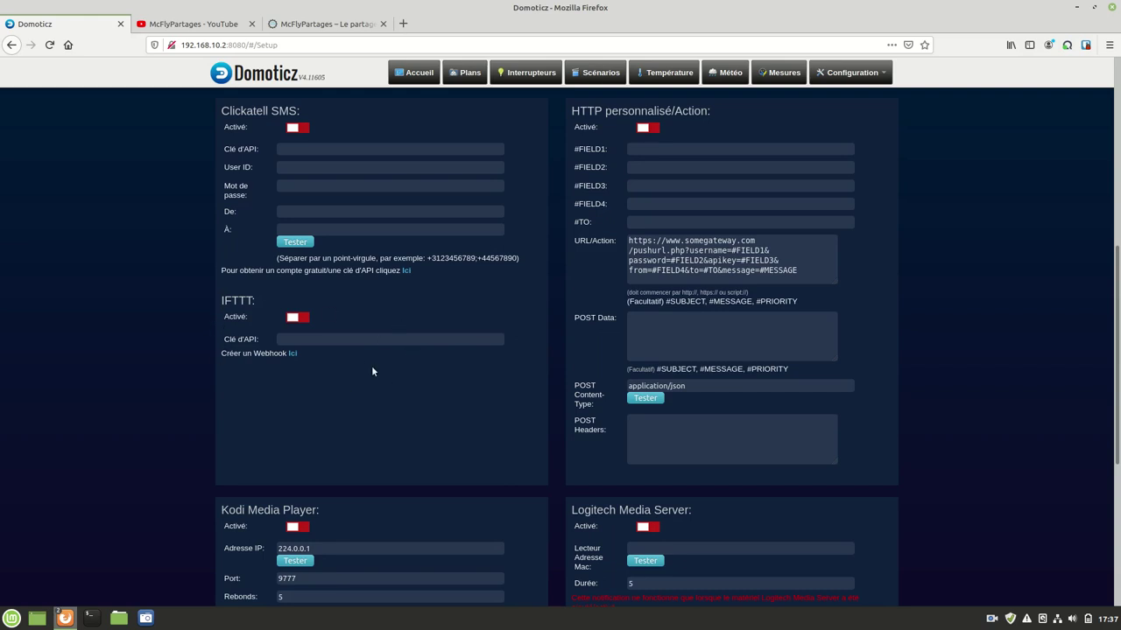
scroll(371, 360, up, 5)
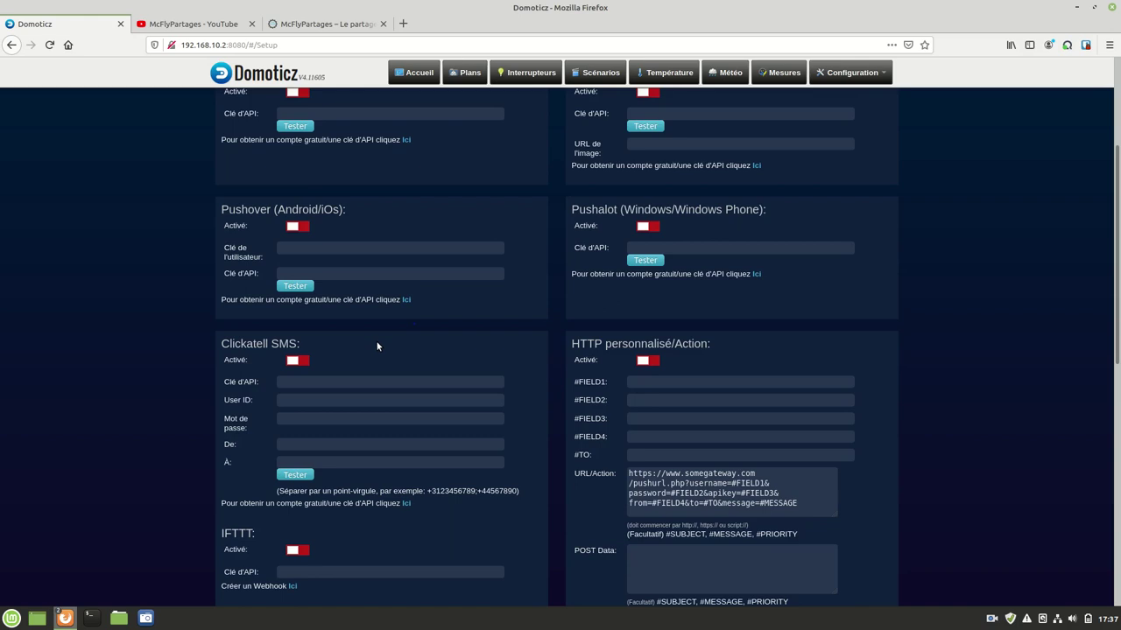
scroll(375, 344, down, 9)
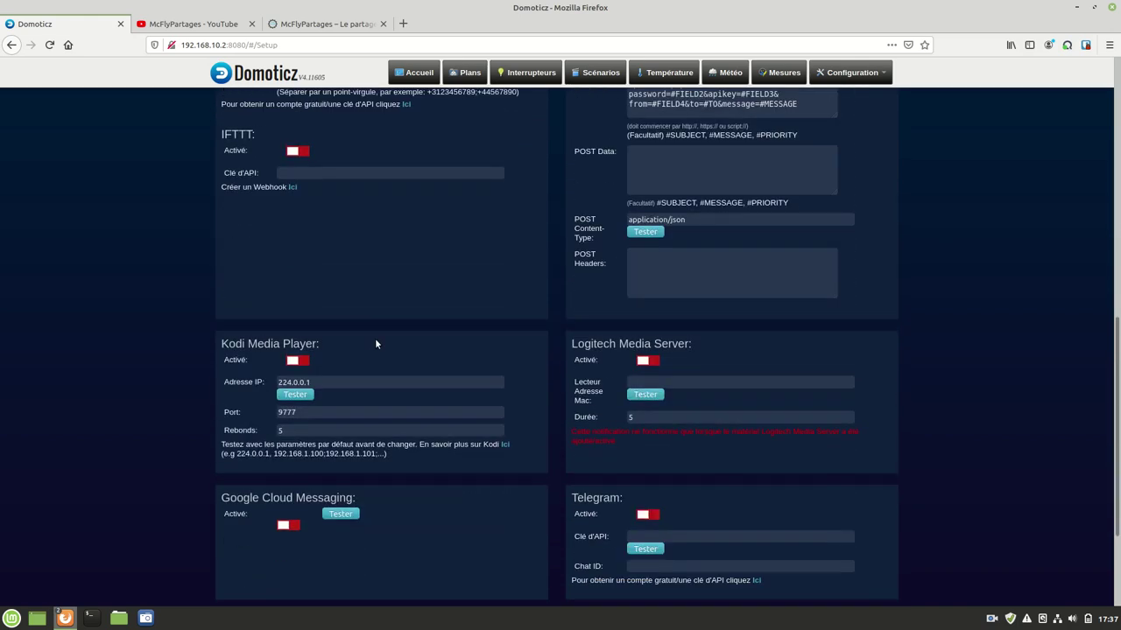
scroll(367, 351, down, 3)
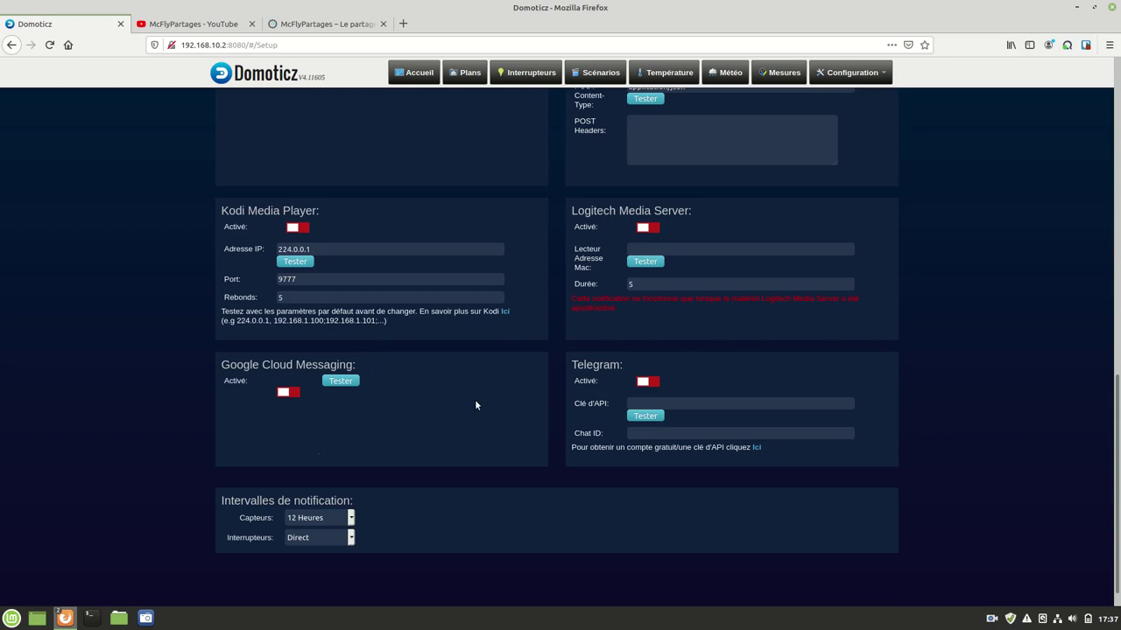
scroll(483, 393, up, 3)
scroll(480, 392, down, 4)
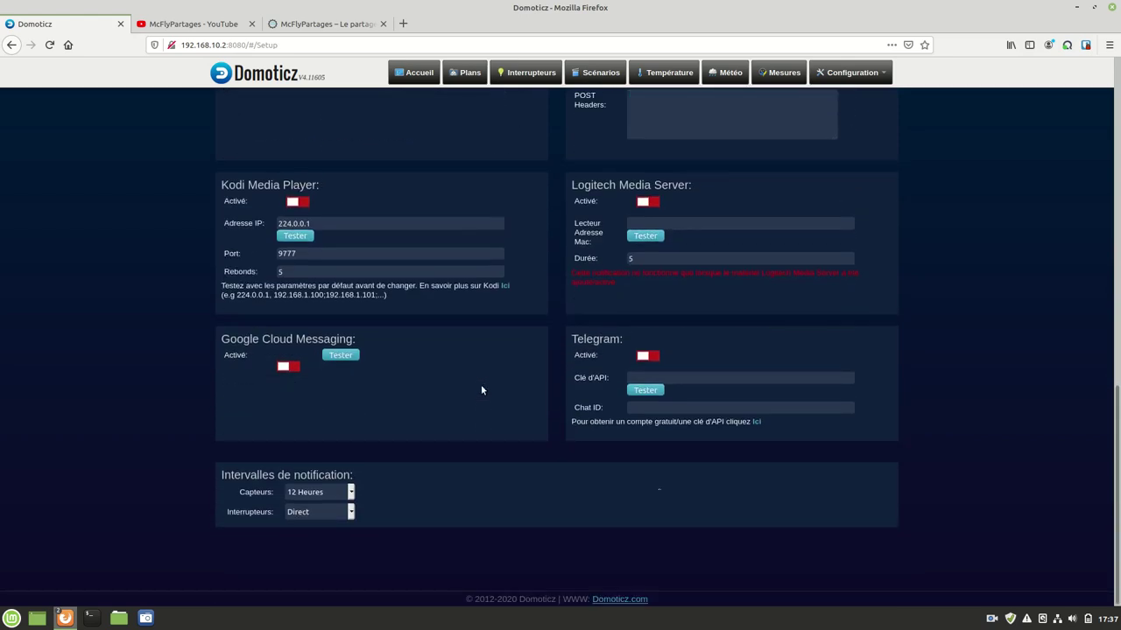
scroll(481, 385, up, 10)
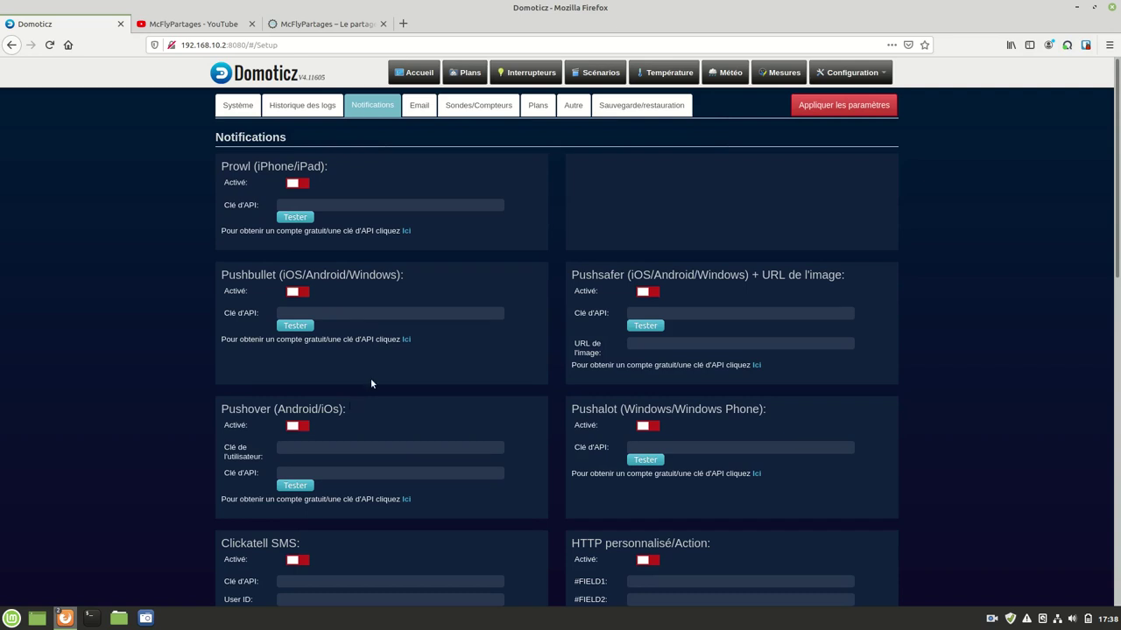
scroll(371, 383, down, 5)
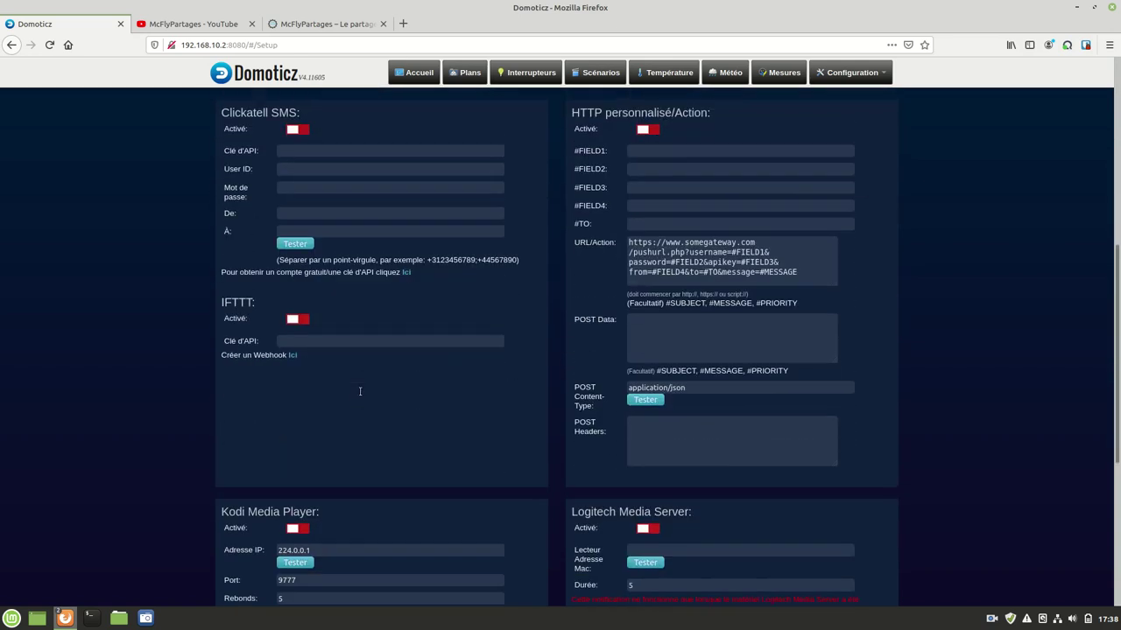
scroll(358, 387, down, 3)
scroll(359, 388, up, 6)
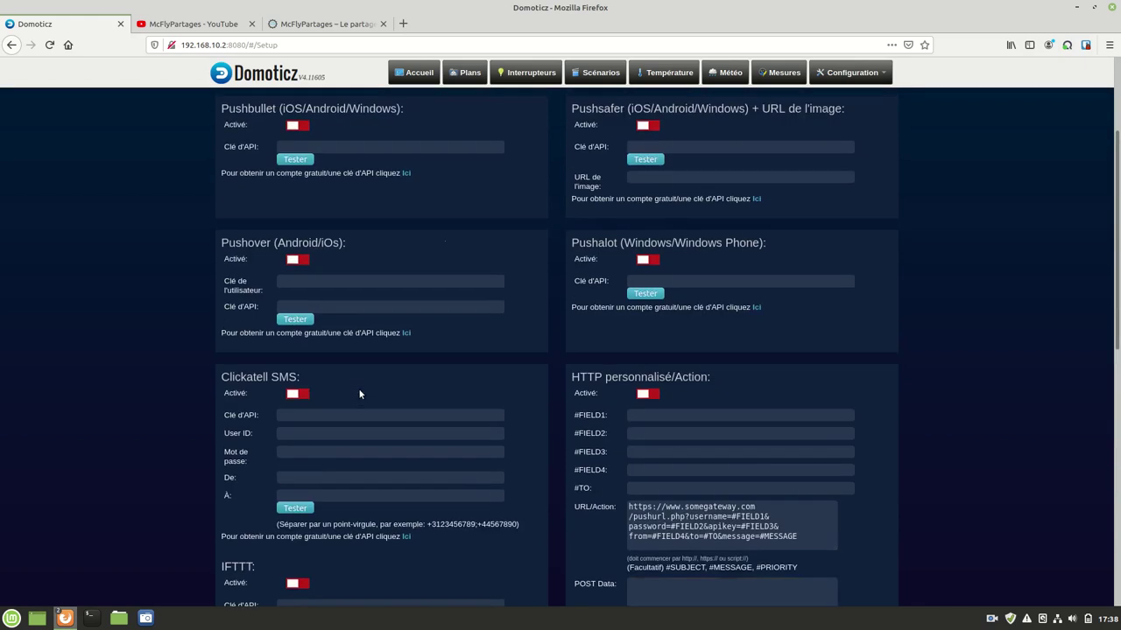
scroll(359, 394, up, 3)
scroll(363, 390, down, 8)
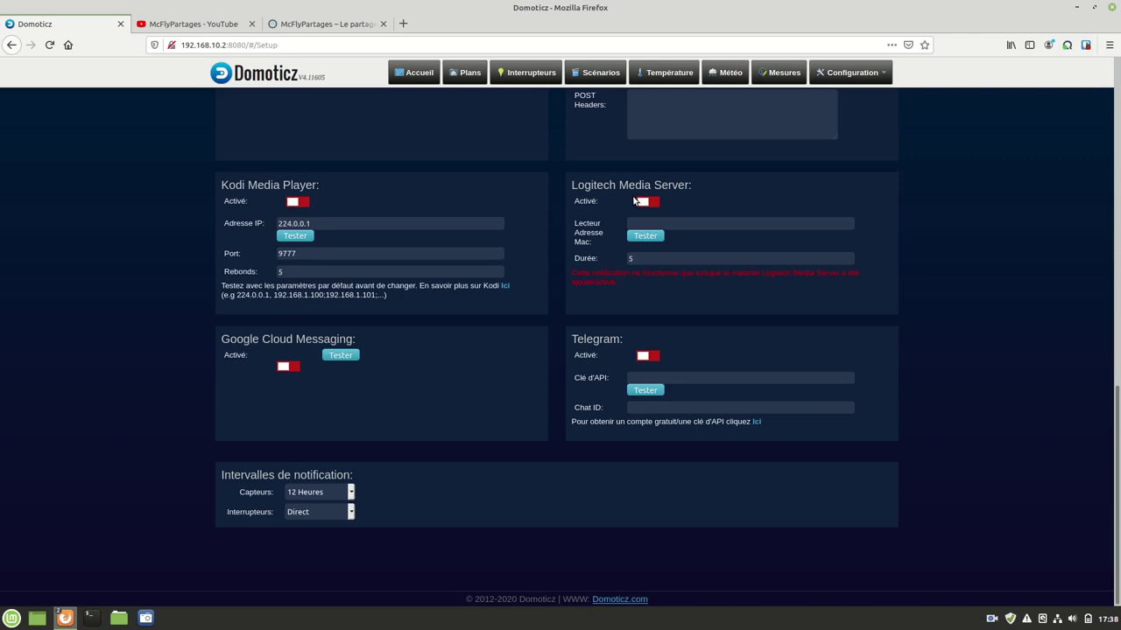
scroll(613, 216, up, 6)
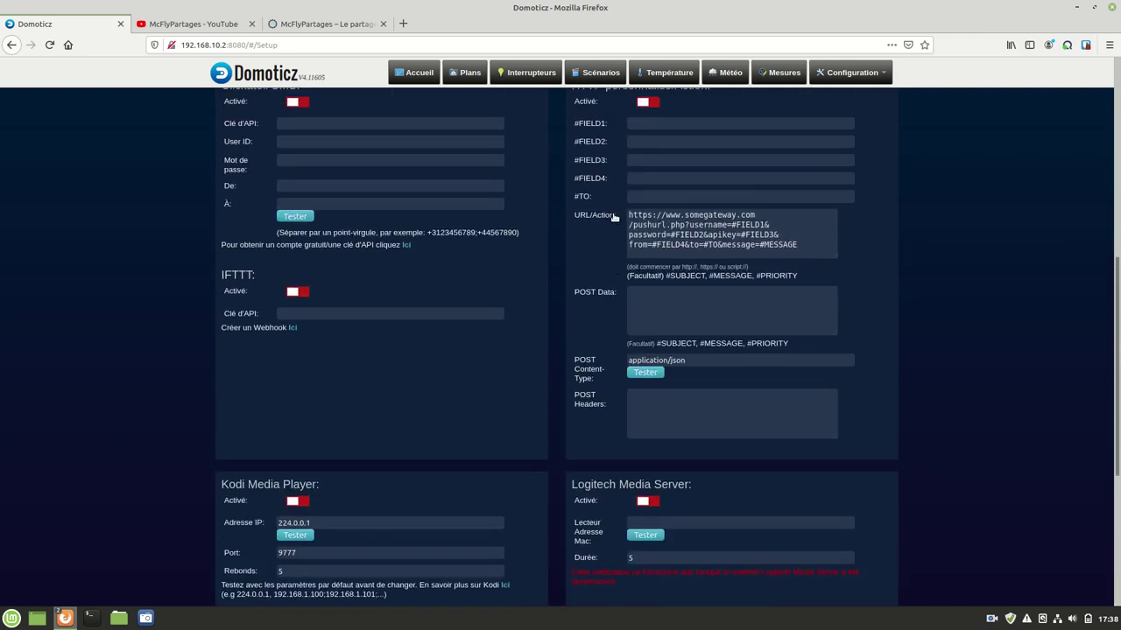
scroll(614, 215, up, 3)
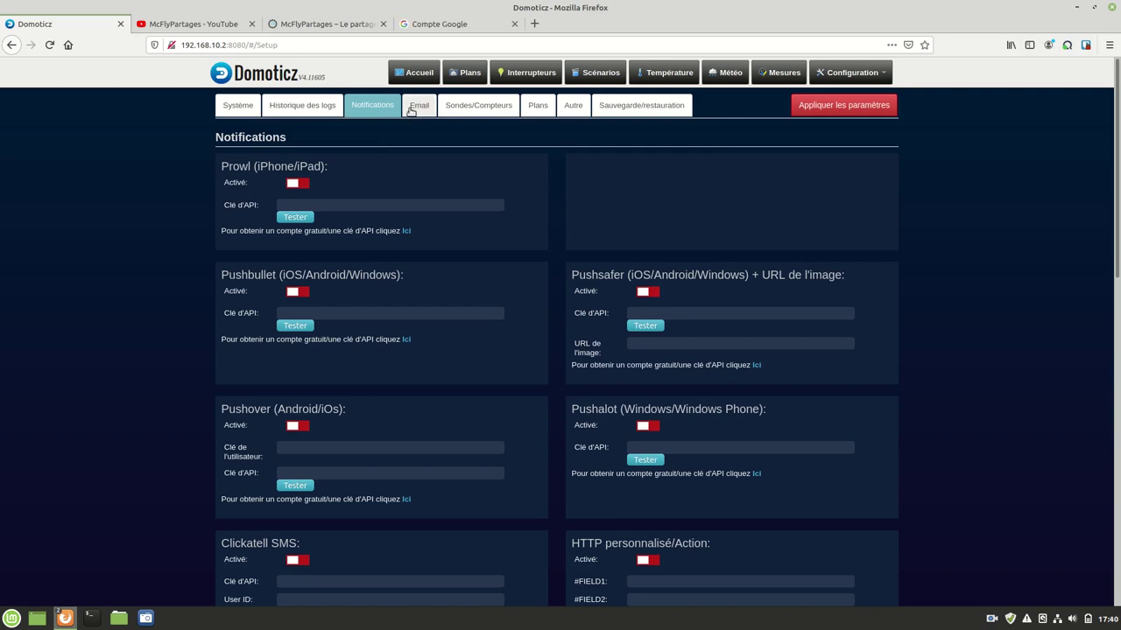
Step: View Domoticz's Email settings, then move to the 'Compte Google' browser tab
click(413, 108)
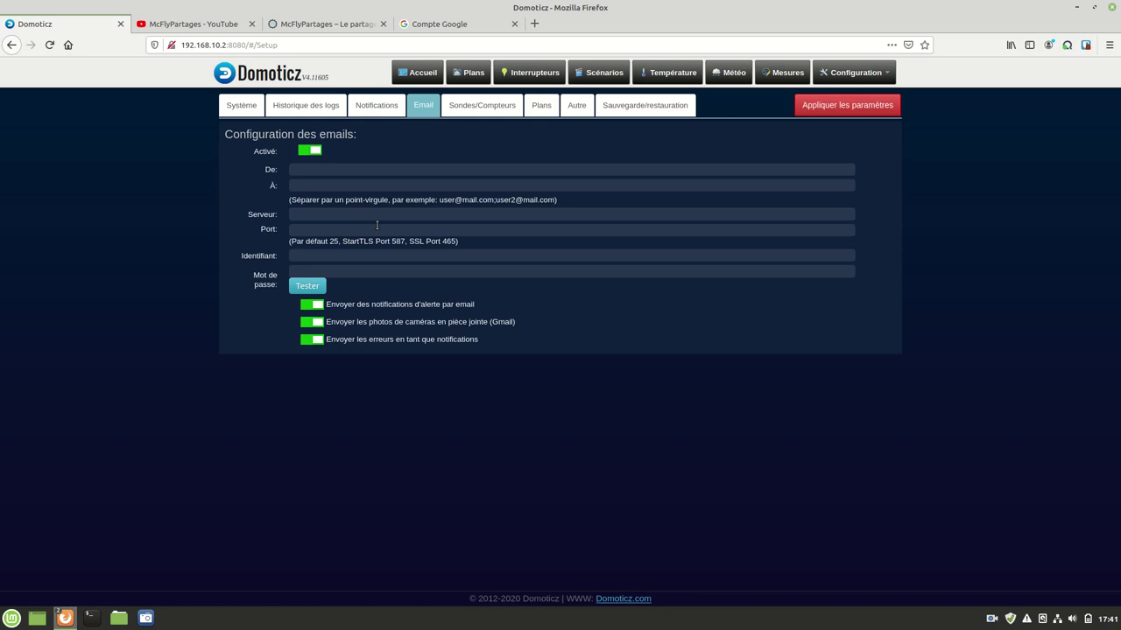
click(444, 24)
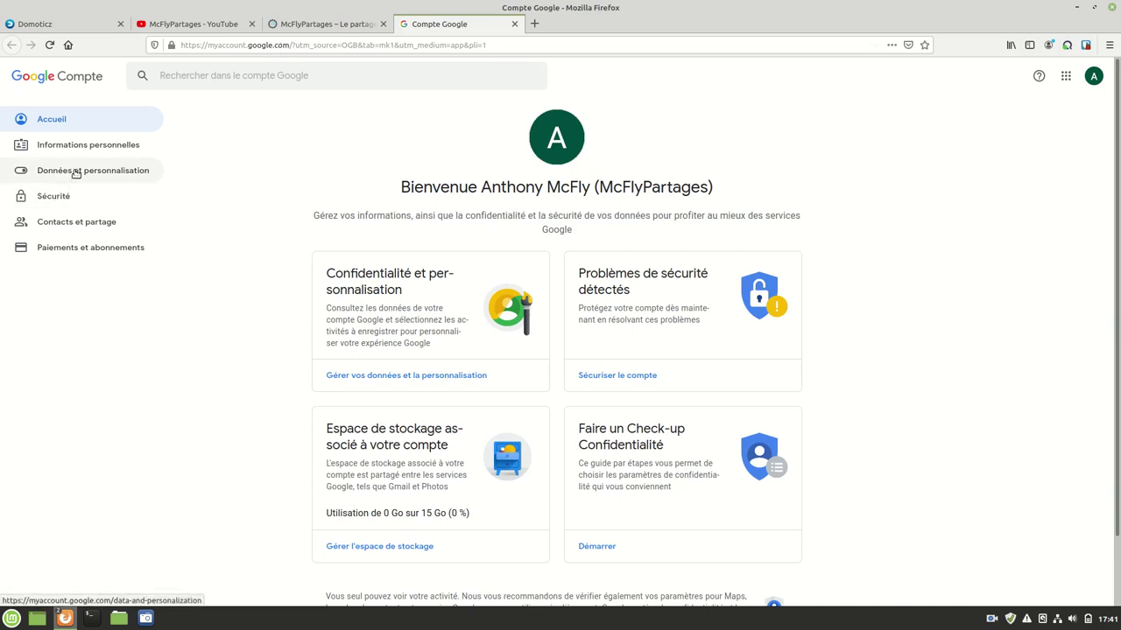
Step: Turn on 'Accès moins sécurisé des applications' in Google Security and return to the overview
click(62, 197)
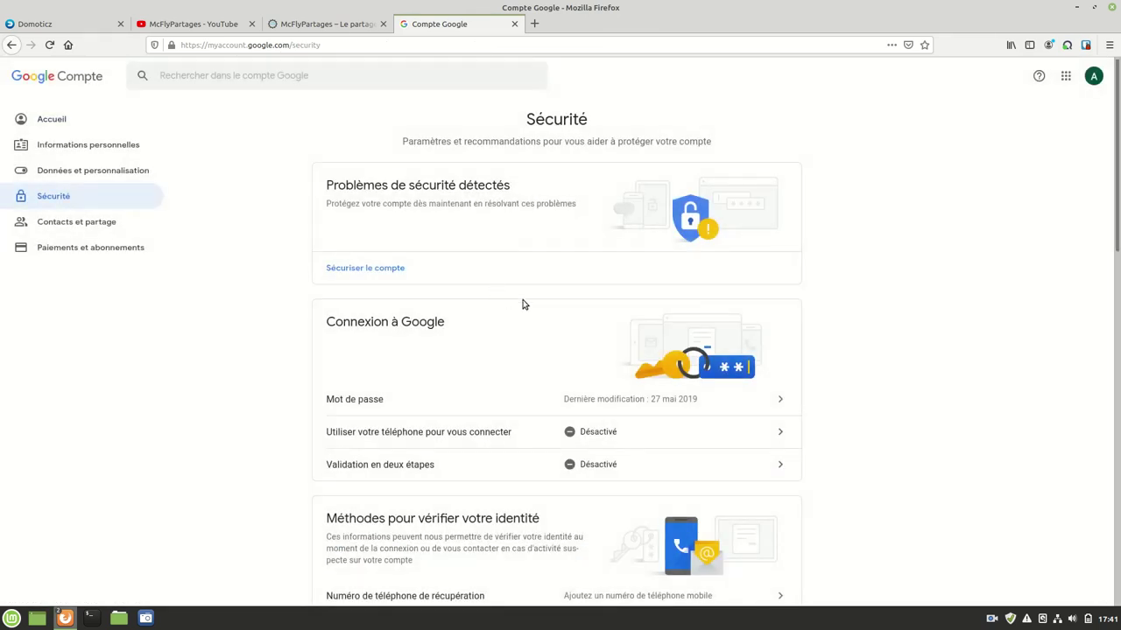
scroll(523, 303, down, 5)
scroll(523, 304, down, 3)
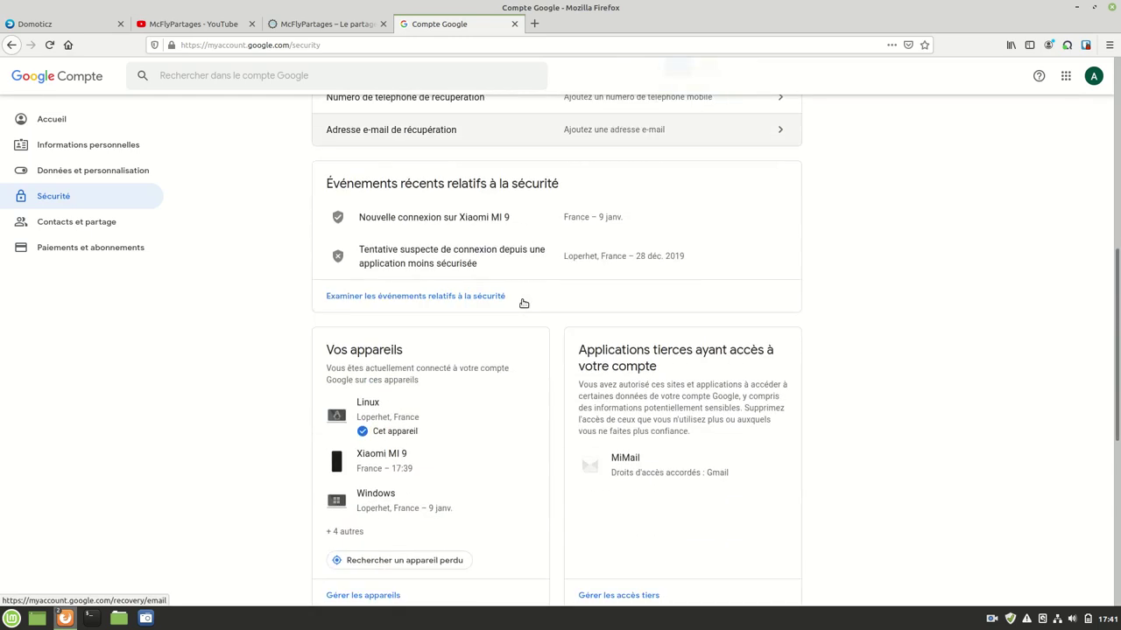
scroll(521, 305, down, 2)
scroll(521, 304, down, 2)
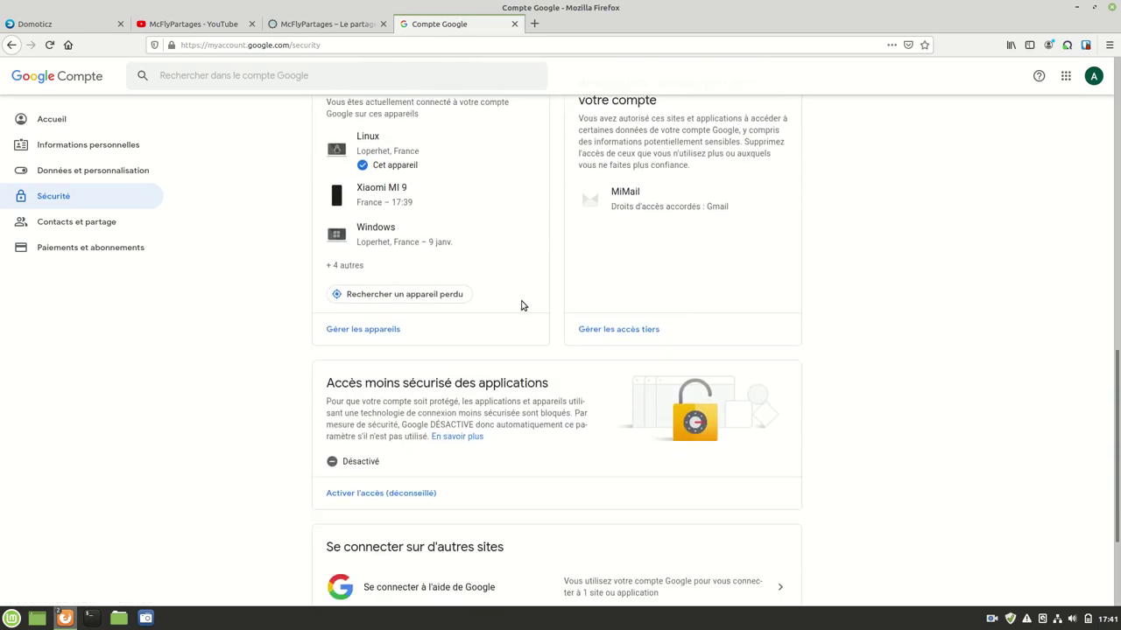
click(362, 493)
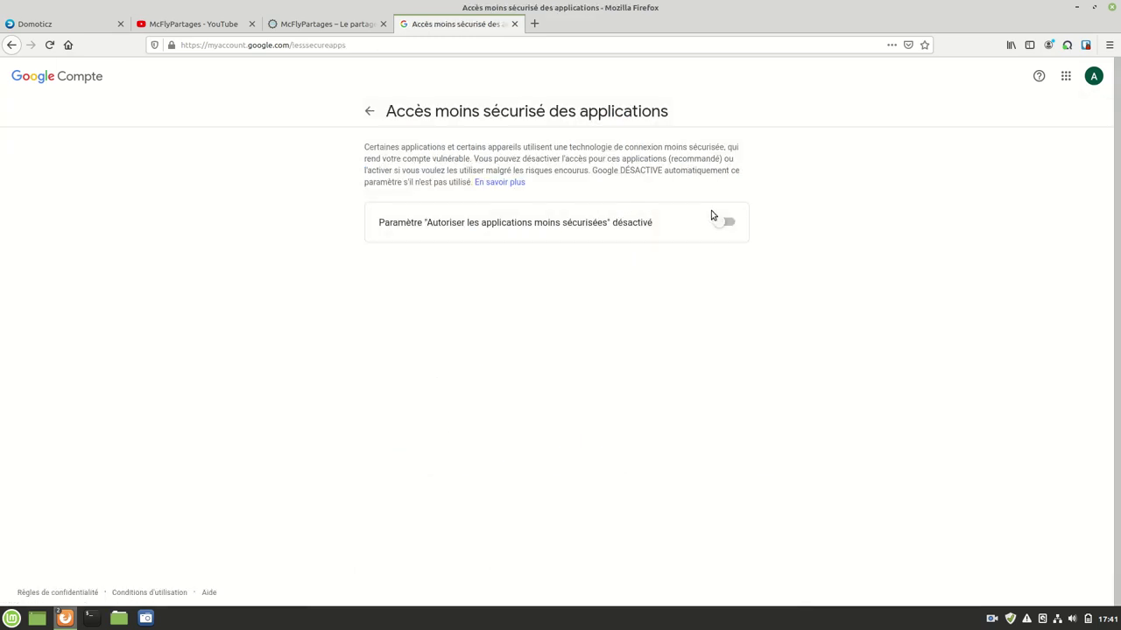
click(723, 222)
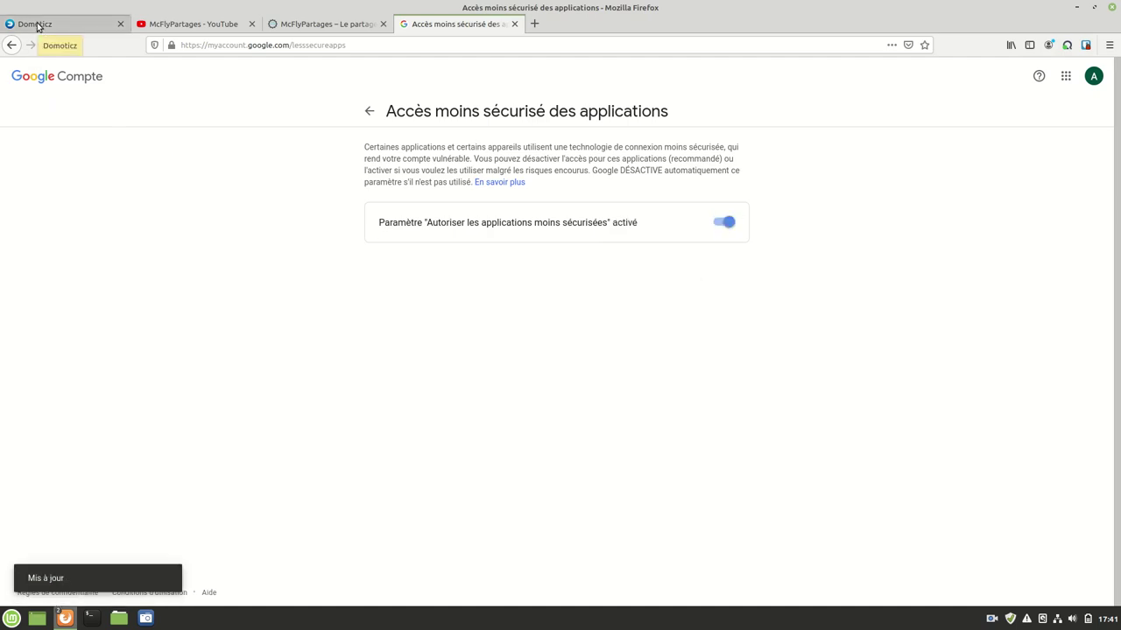
click(370, 111)
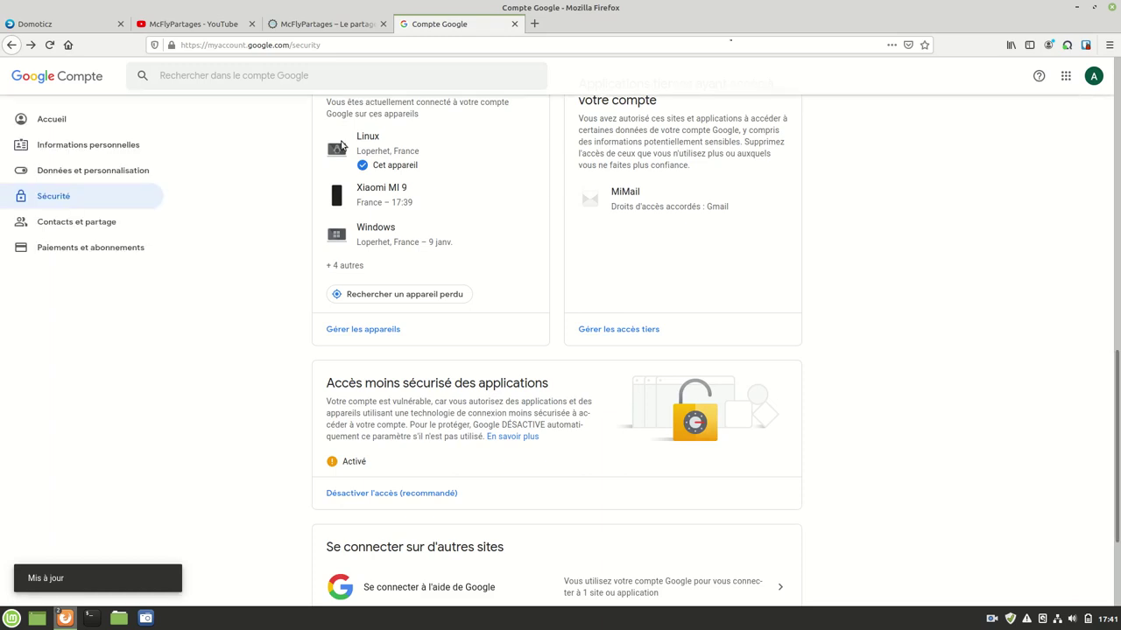
Step: Back in Domoticz, enter the Gmail sender address, fixing its missing @, and the recipient address
click(52, 13)
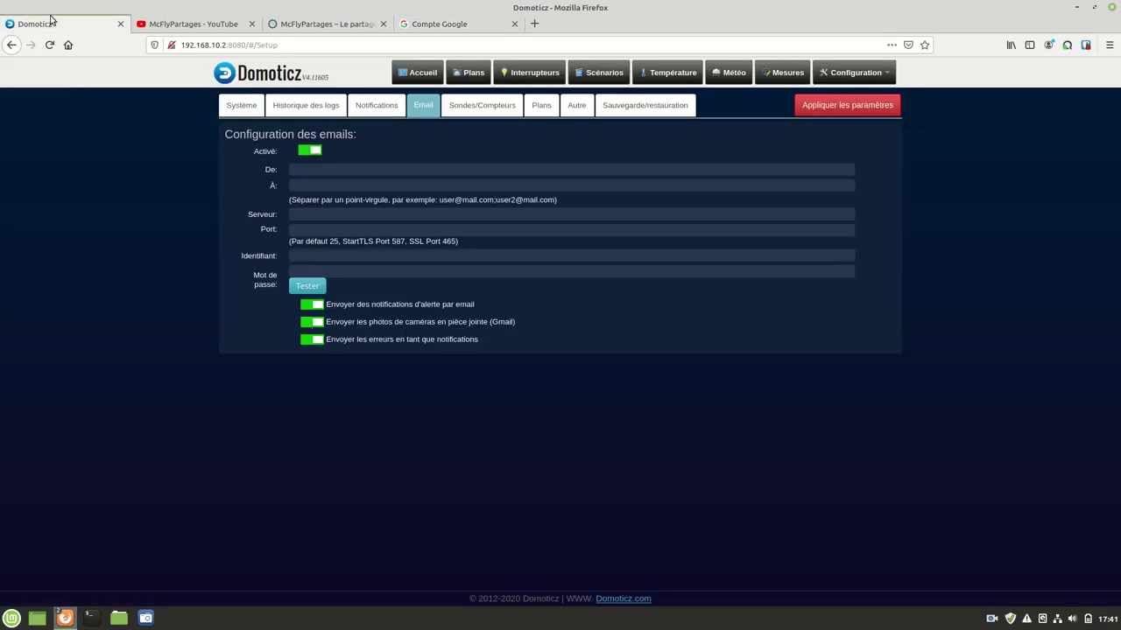
click(325, 172)
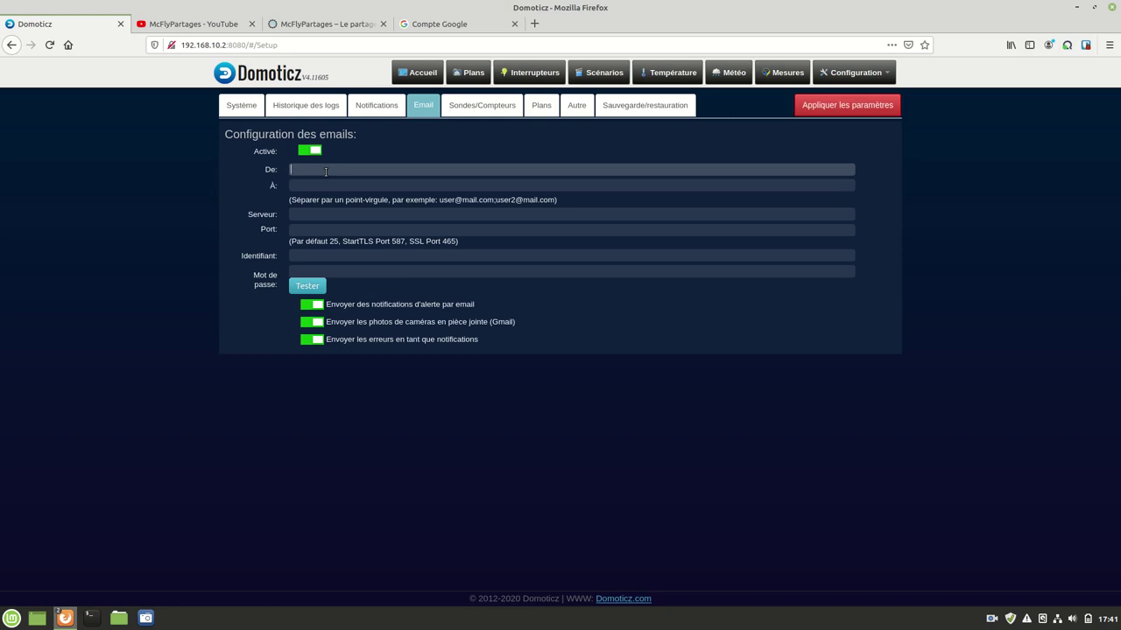
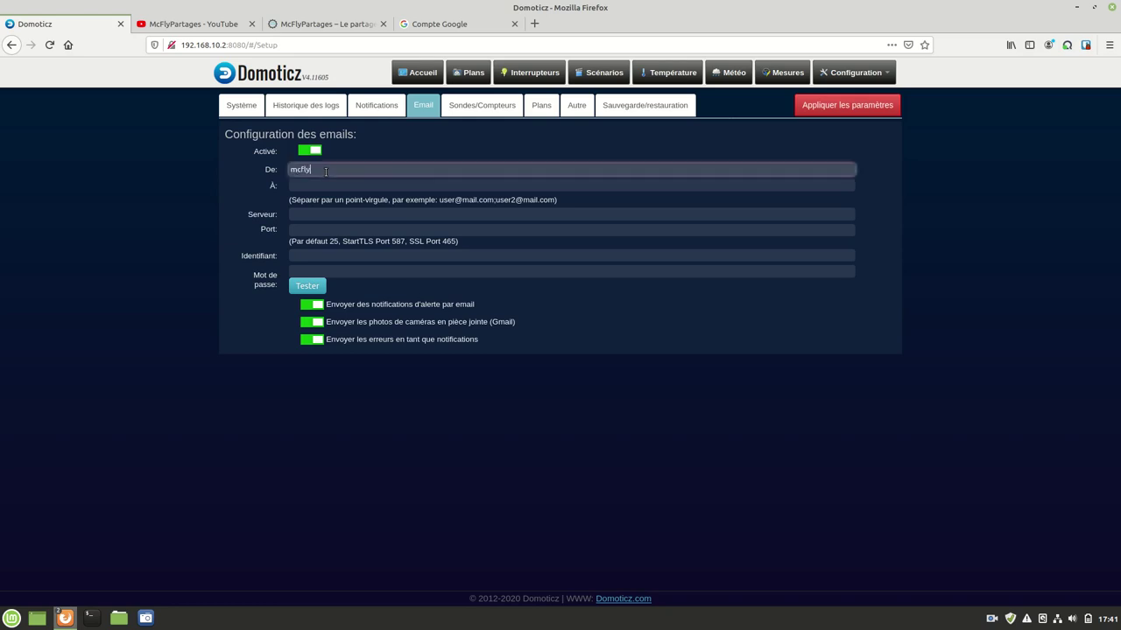
click(344, 171)
text(@)
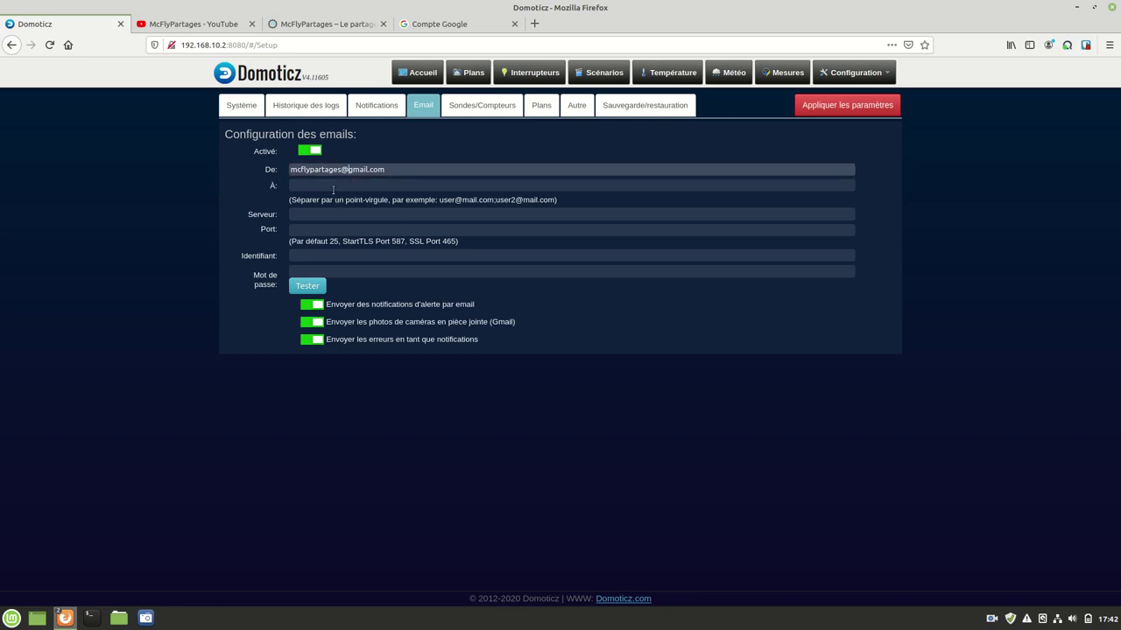
click(333, 186)
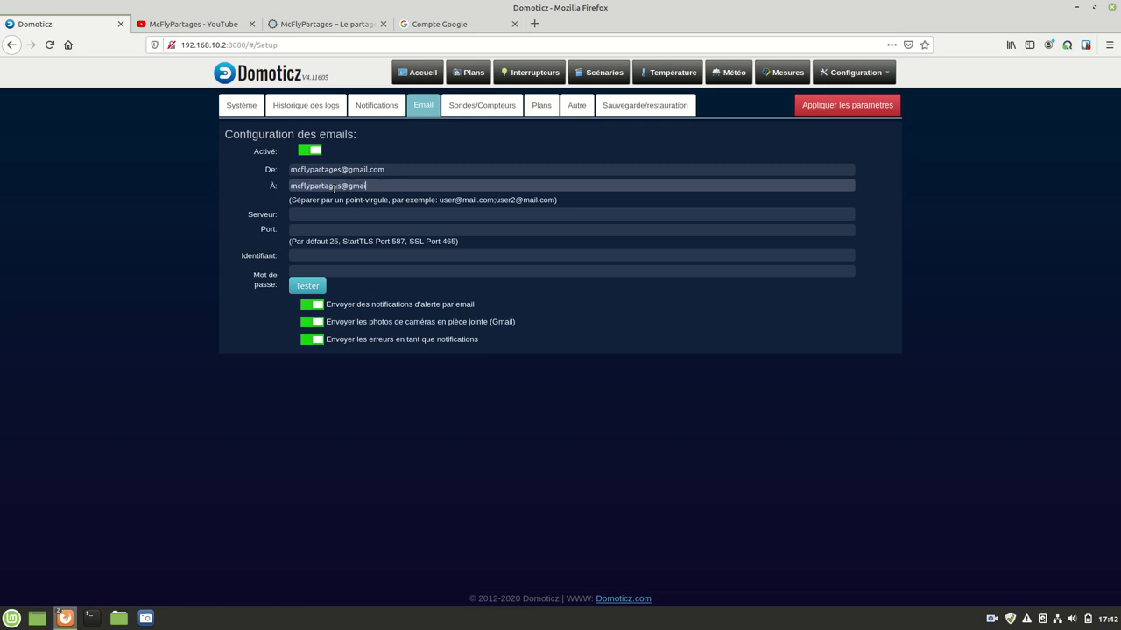
Step: Set server smtp.gmail.com, port 465, the account login and password, then send a test email
click(370, 213)
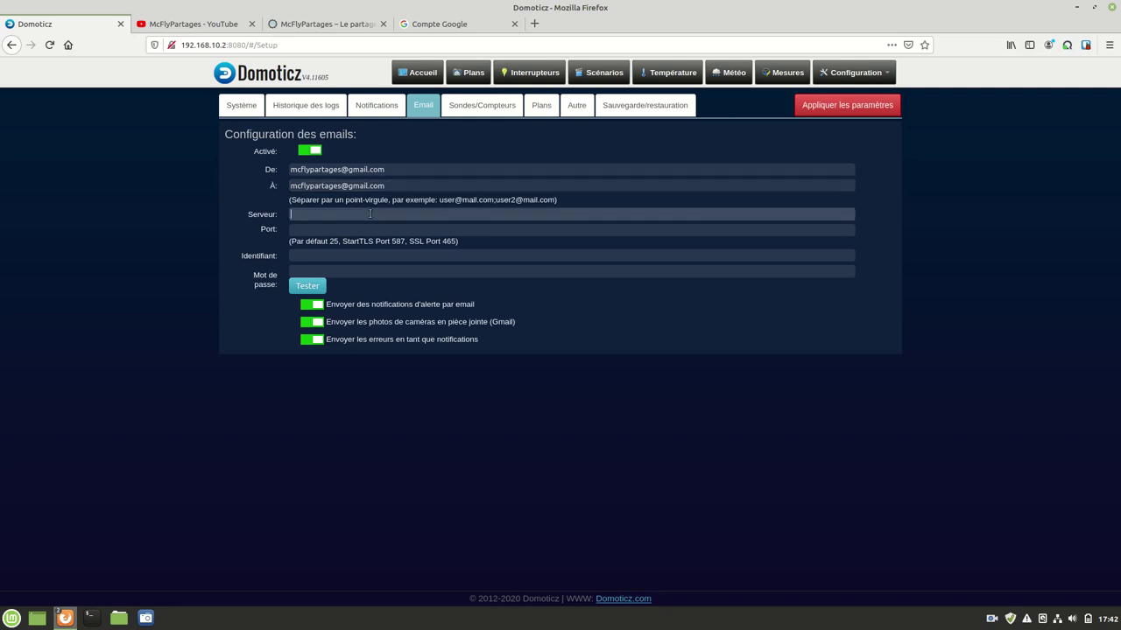
text(smtp.gmail.com)
click(357, 232)
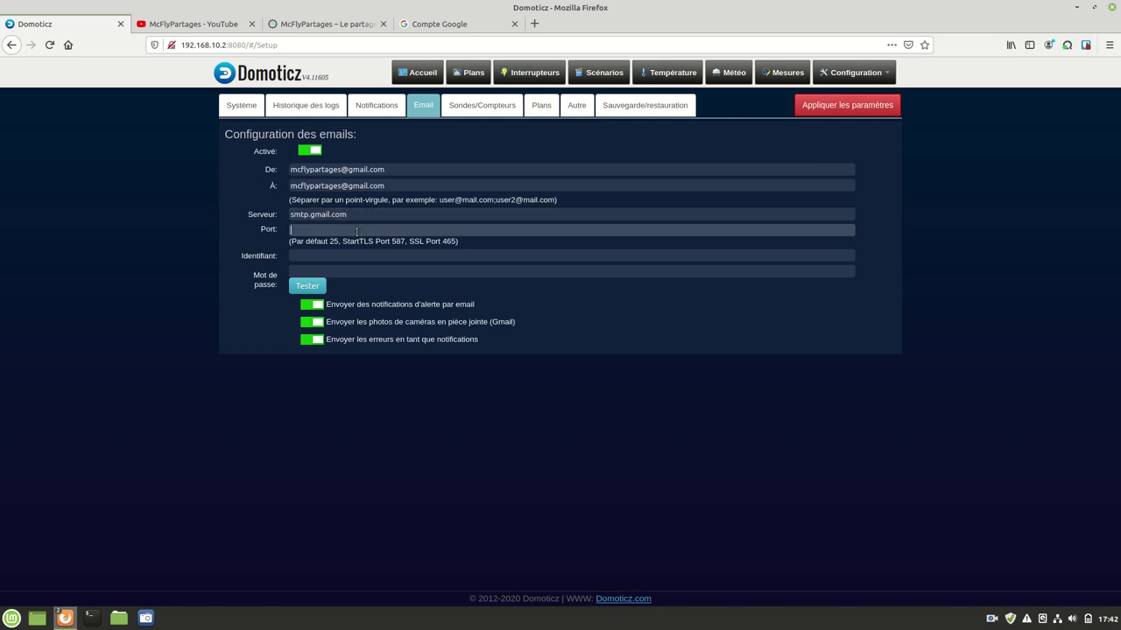
text(465)
click(309, 255)
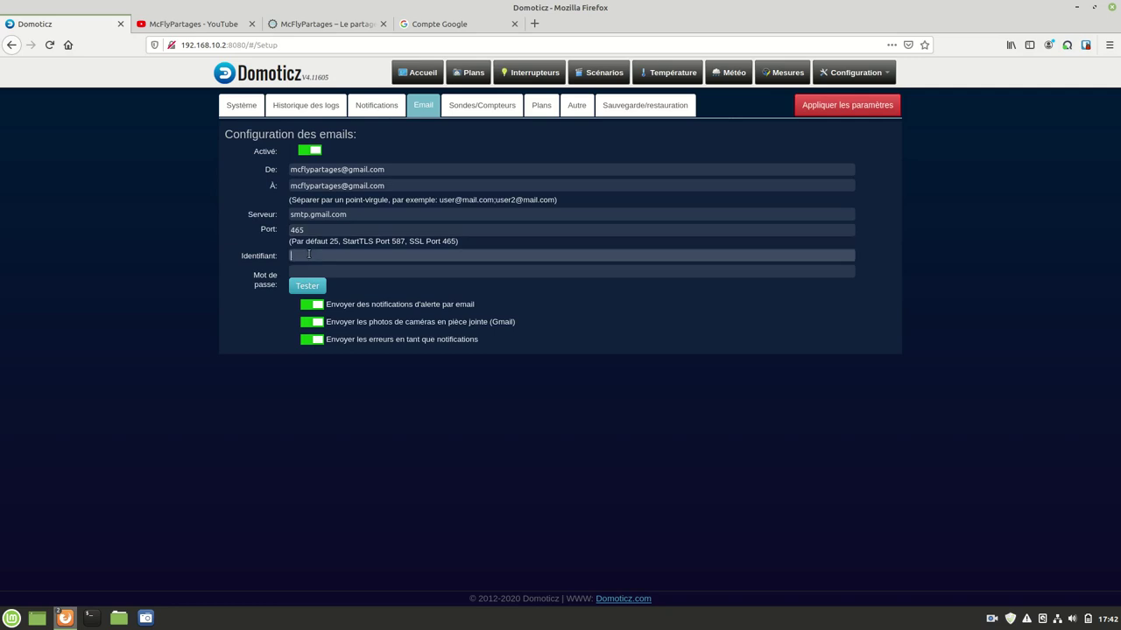
key(Tab)
key(ctrl+v)
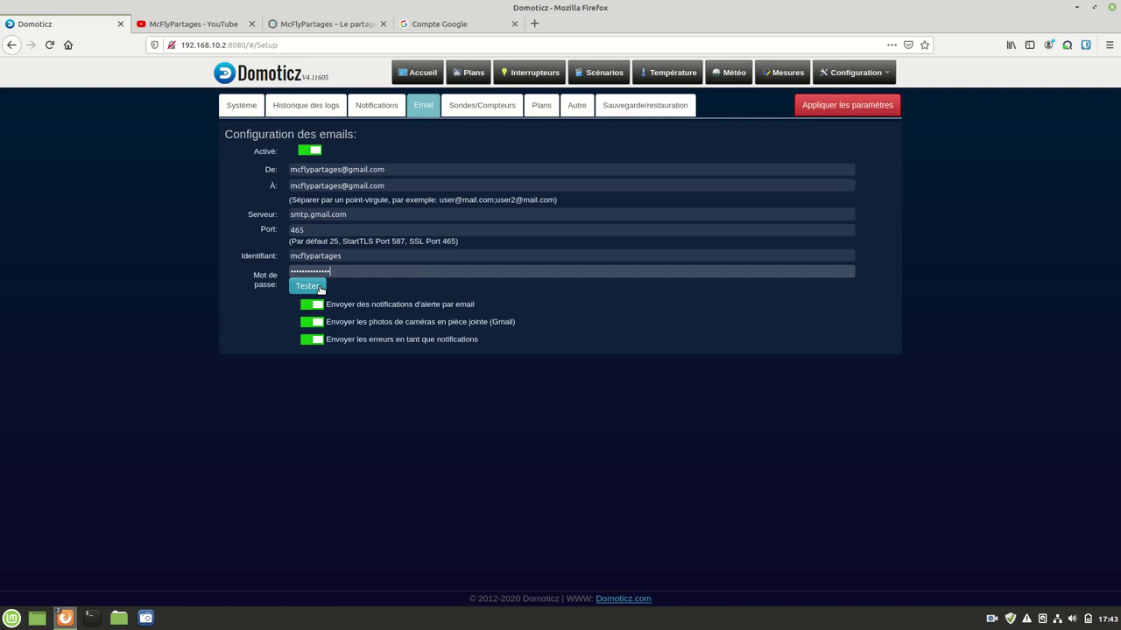
click(308, 286)
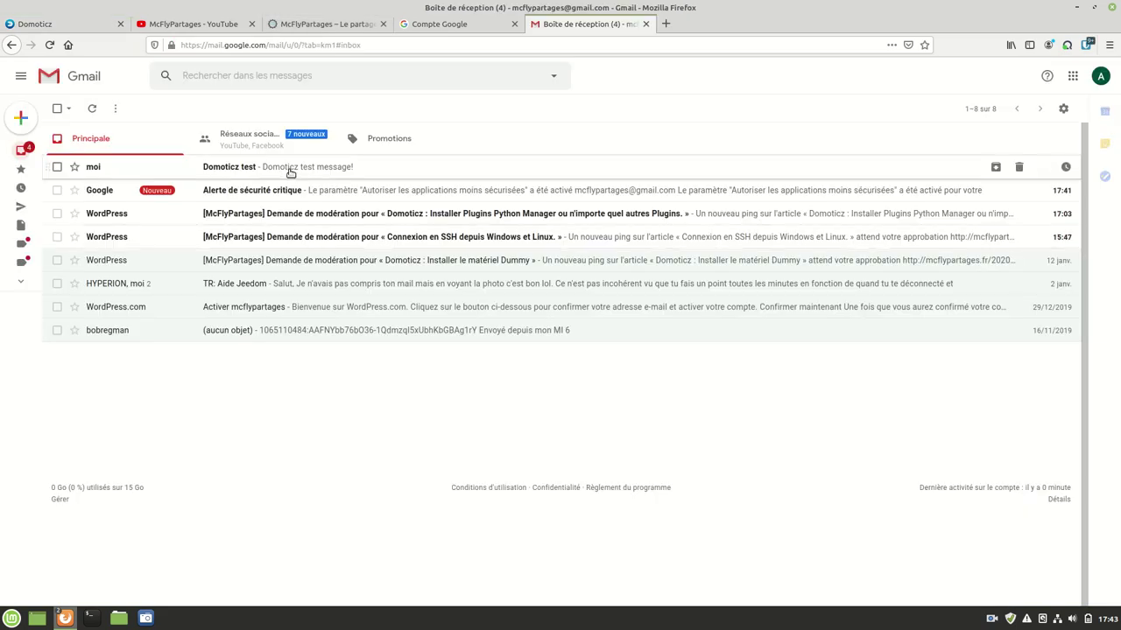
click(288, 172)
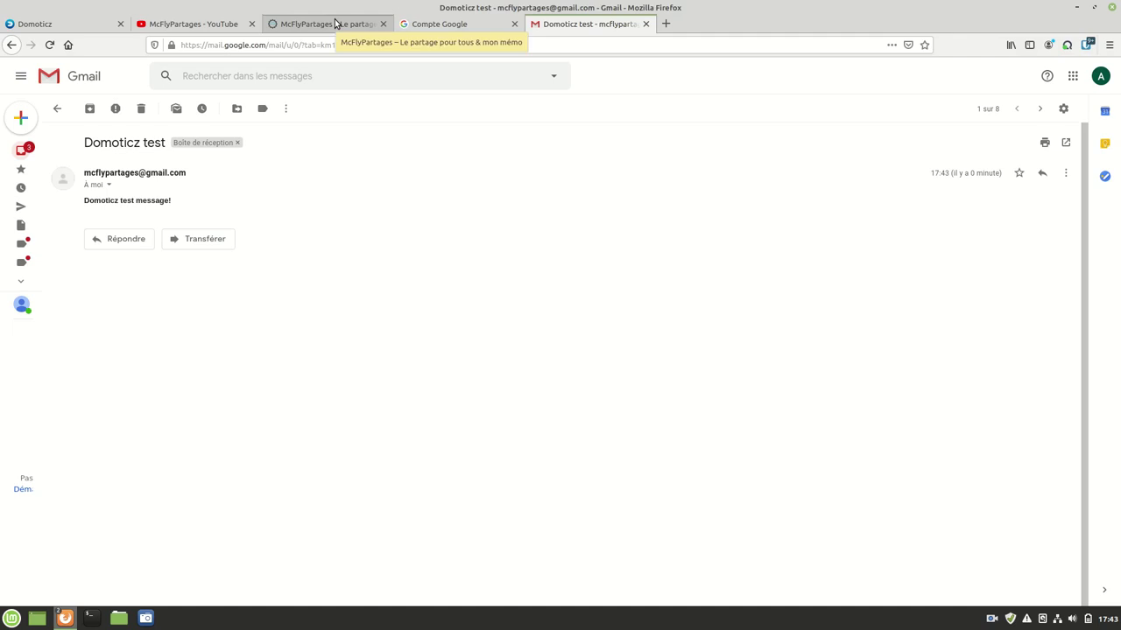
click(465, 32)
scroll(498, 362, down, 3)
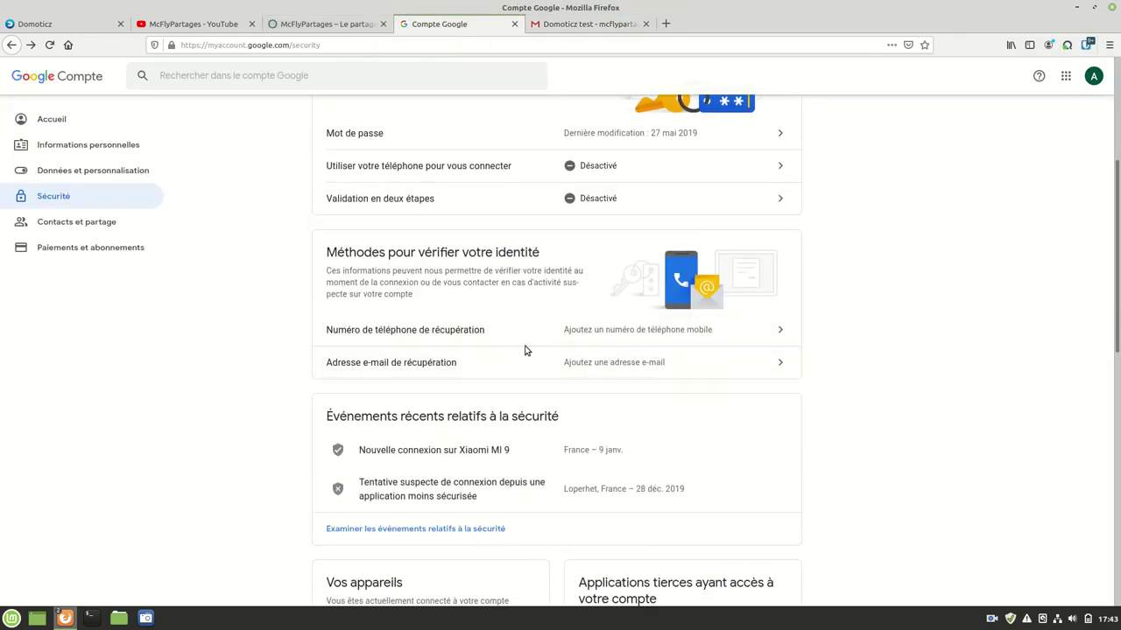
scroll(525, 350, up, 6)
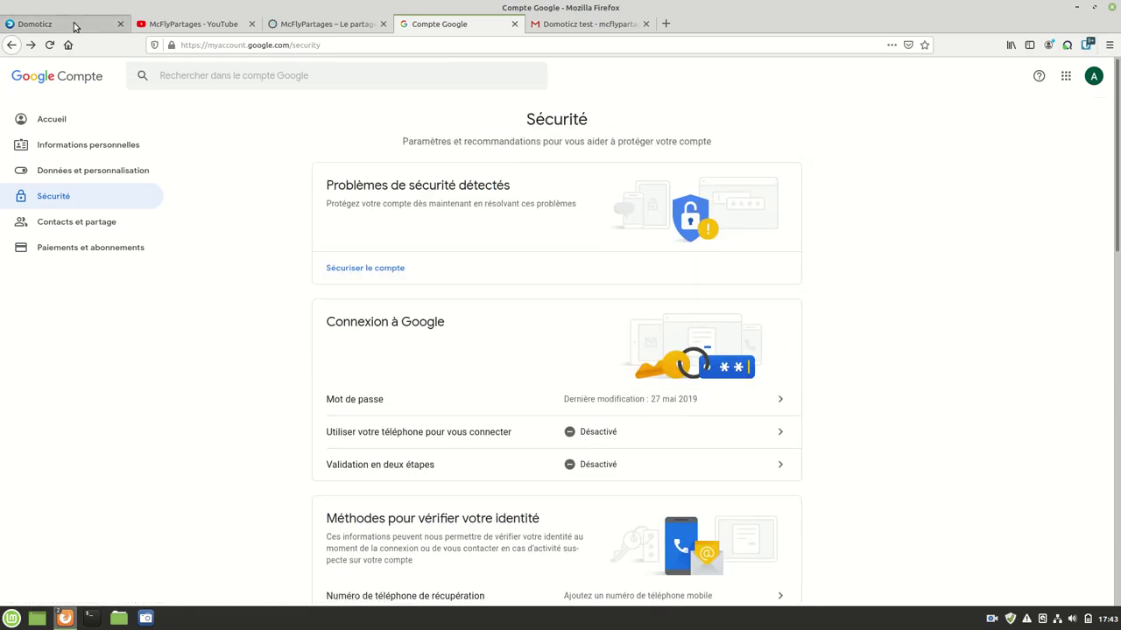
click(77, 26)
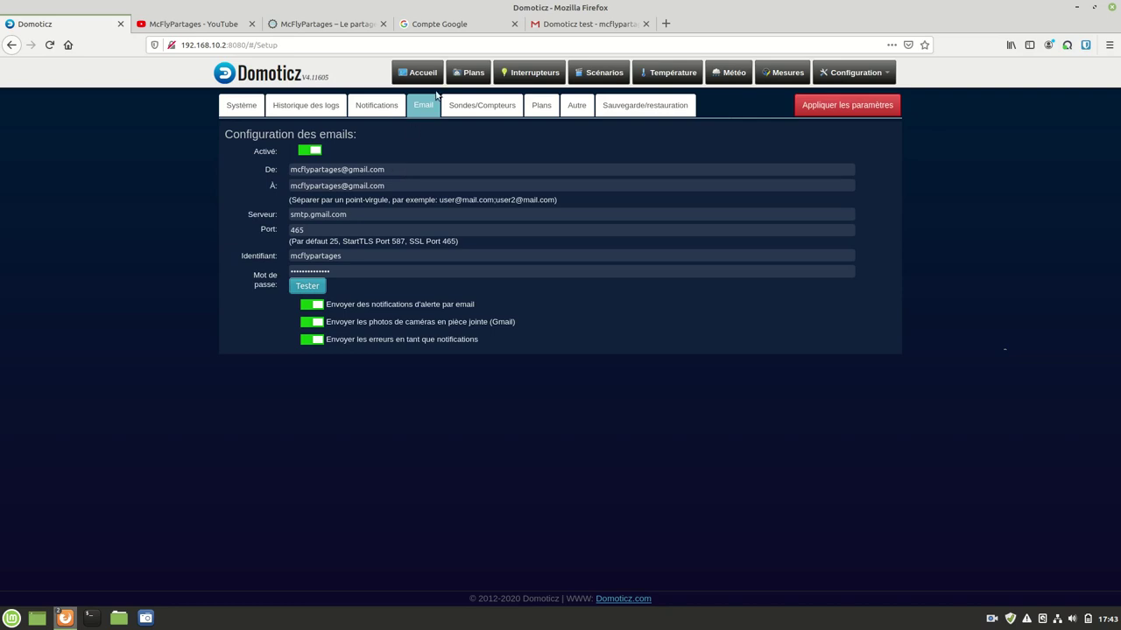
Step: On Sondes/Compteurs, keep temperature in Celsius, wind speed in km/h and OWL display in Ampere
click(492, 108)
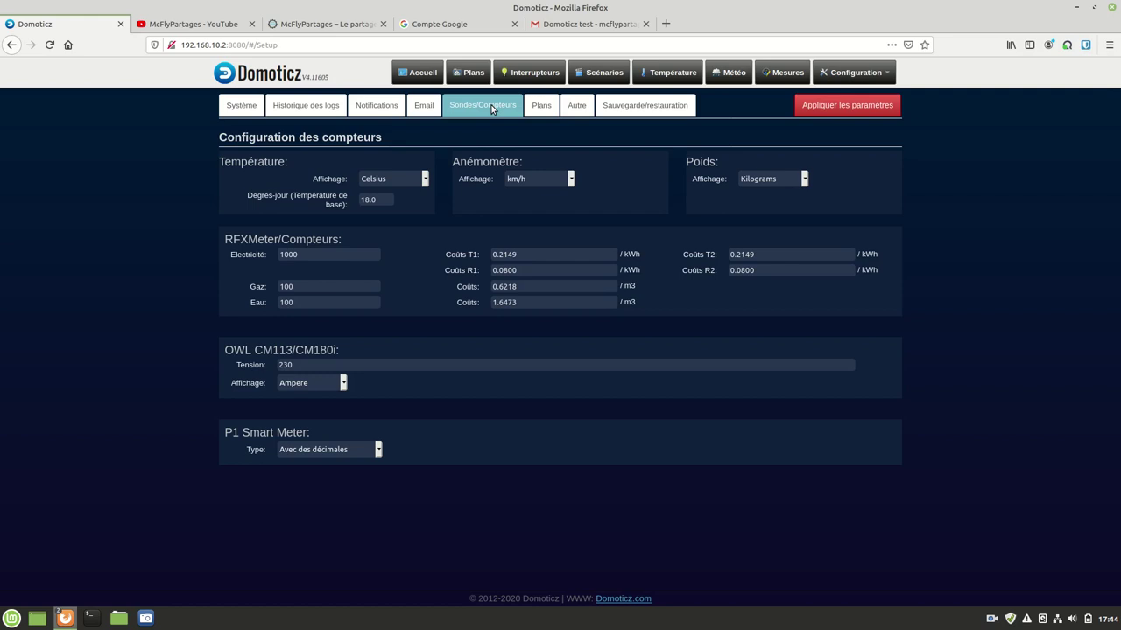
click(393, 181)
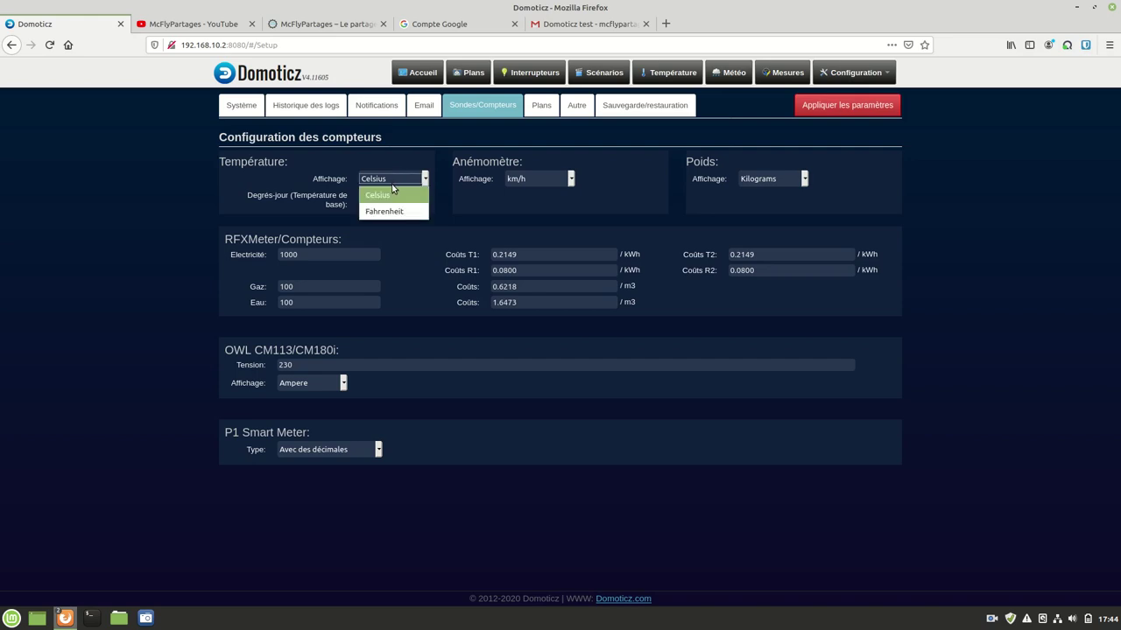
click(385, 197)
click(540, 182)
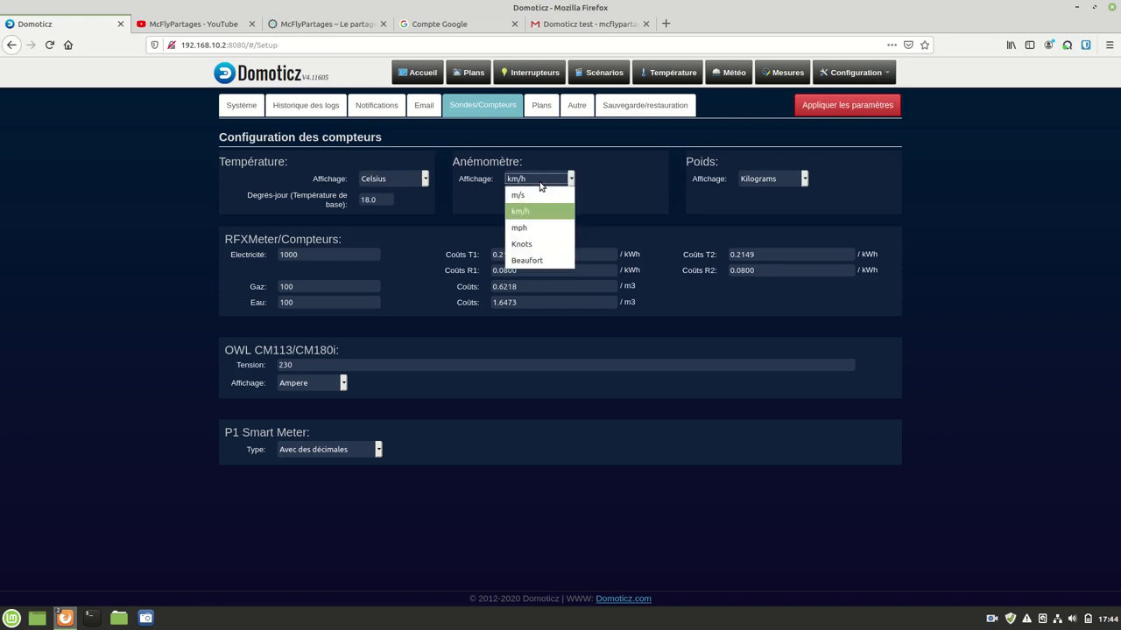
click(636, 186)
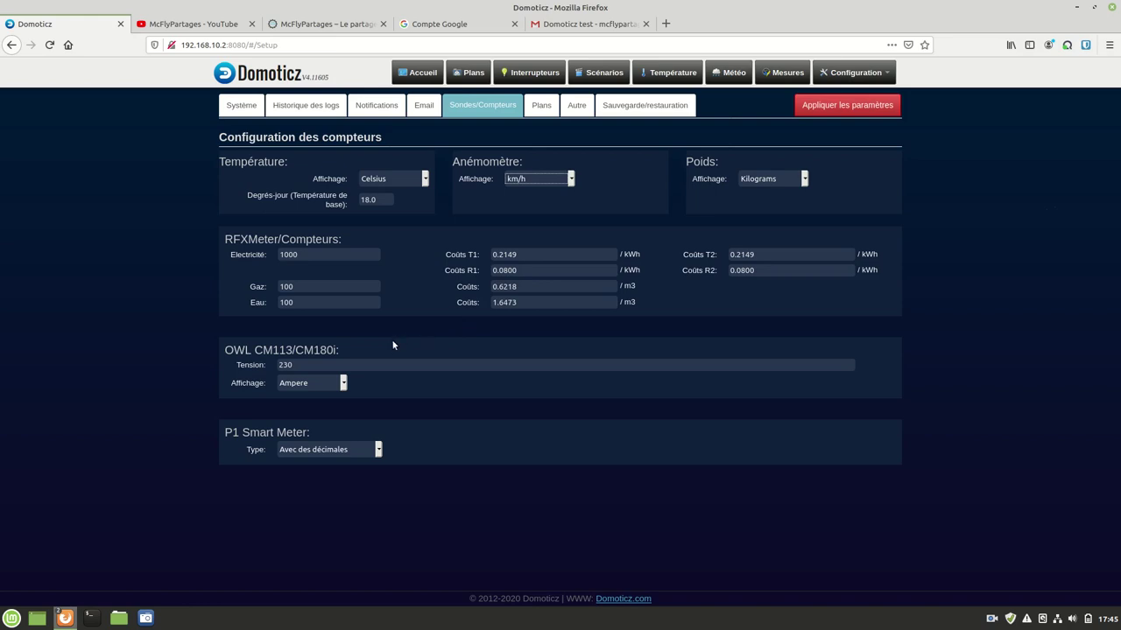
click(310, 383)
click(309, 386)
Step: Review the Plans tab, then view the Autre tab's timer, sensor timeout and battery settings
click(542, 107)
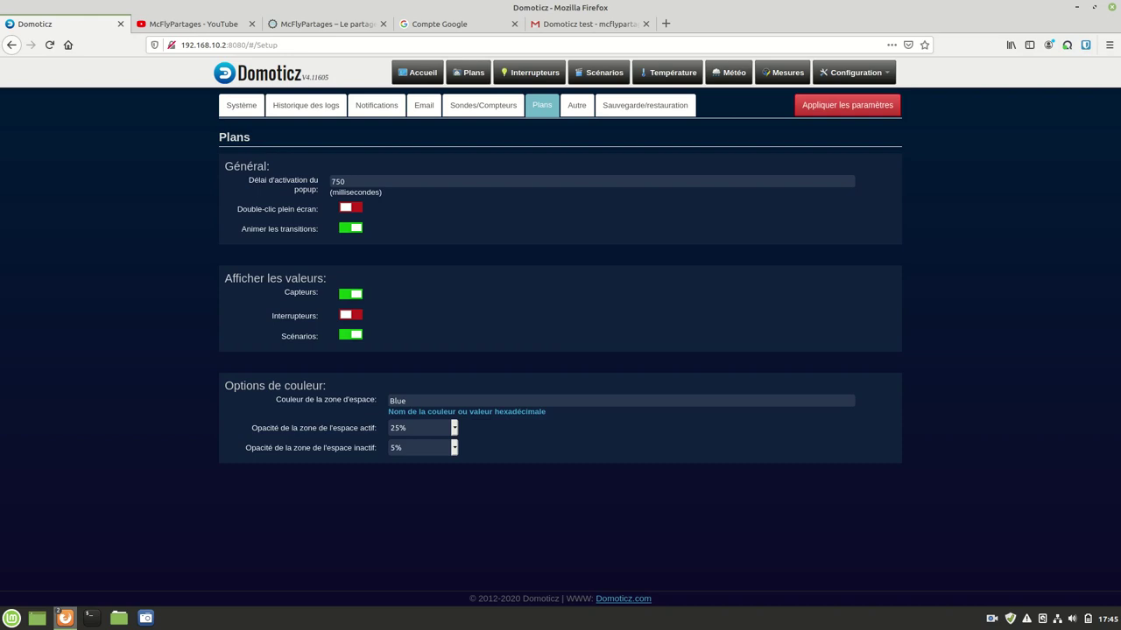
click(576, 105)
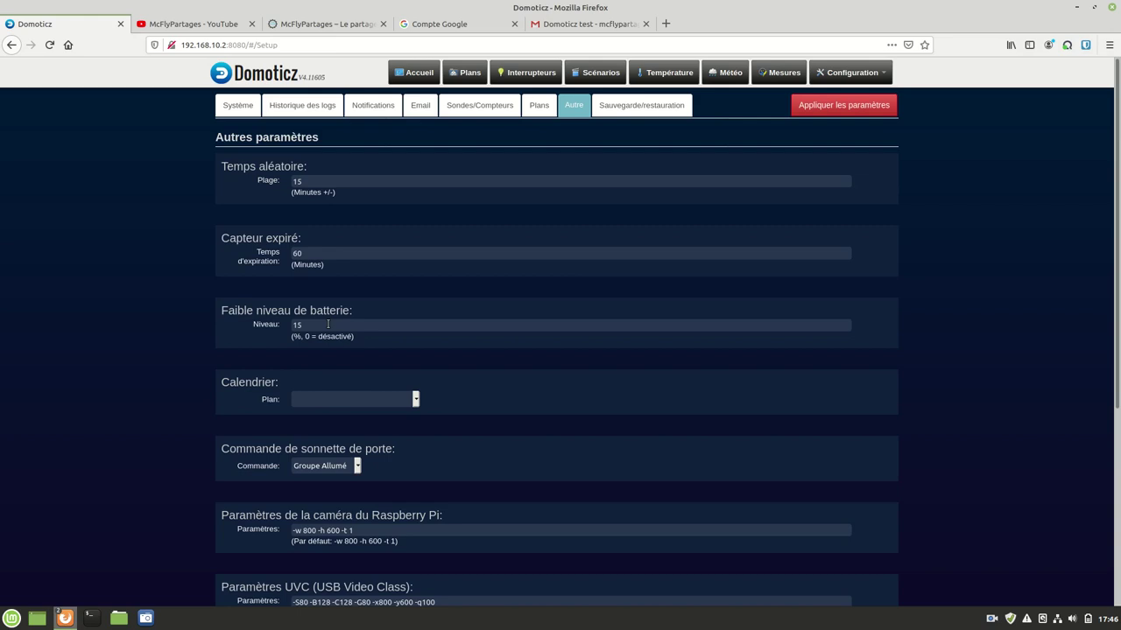
click(322, 401)
scroll(539, 403, down, 1)
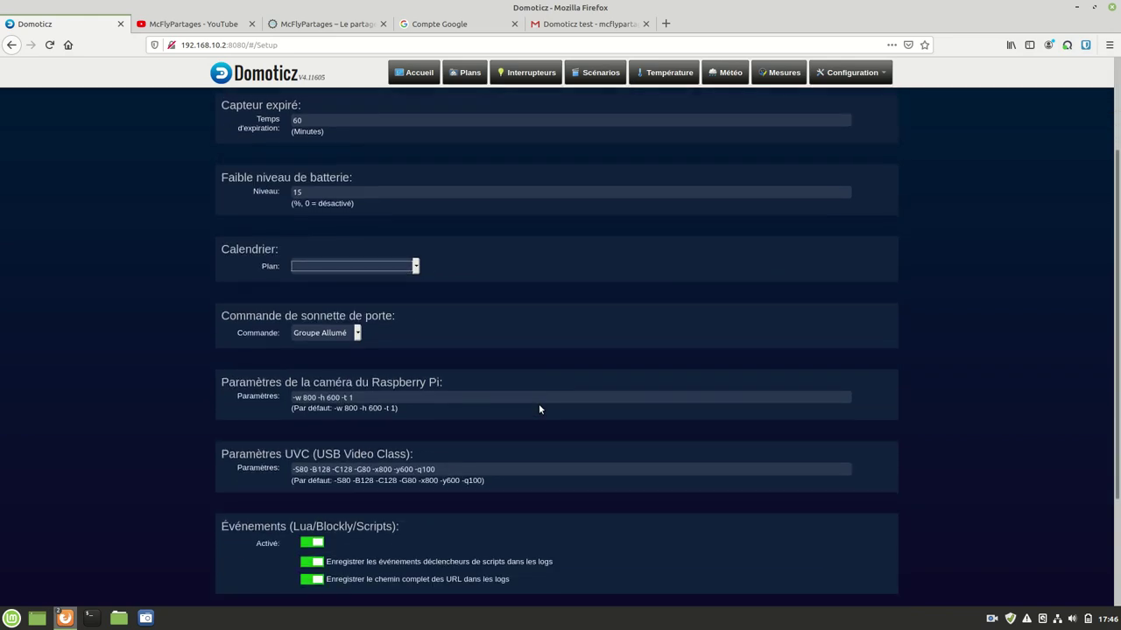
scroll(538, 404, down, 3)
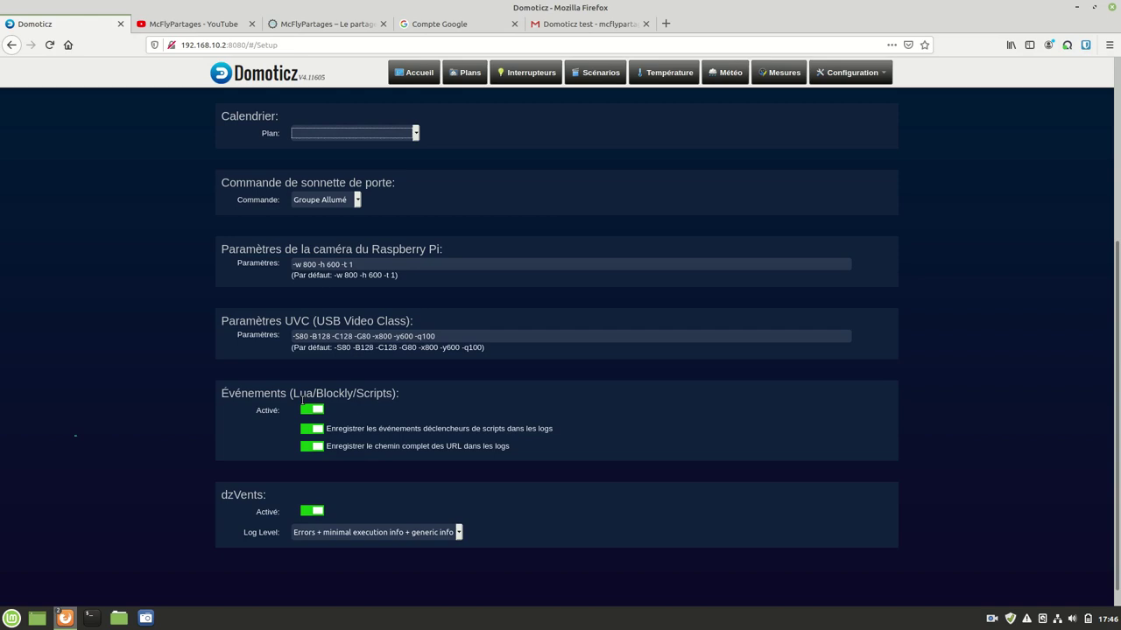
scroll(385, 455, up, 5)
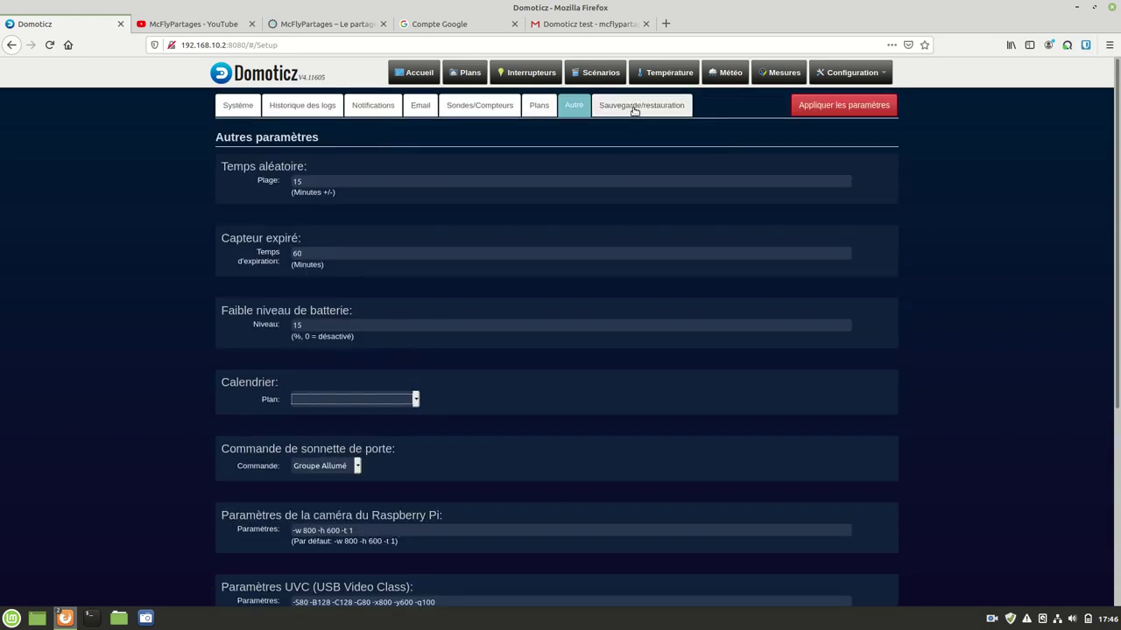
Step: View the Sauvegarde/restauration tab's database backup and restore options
click(634, 110)
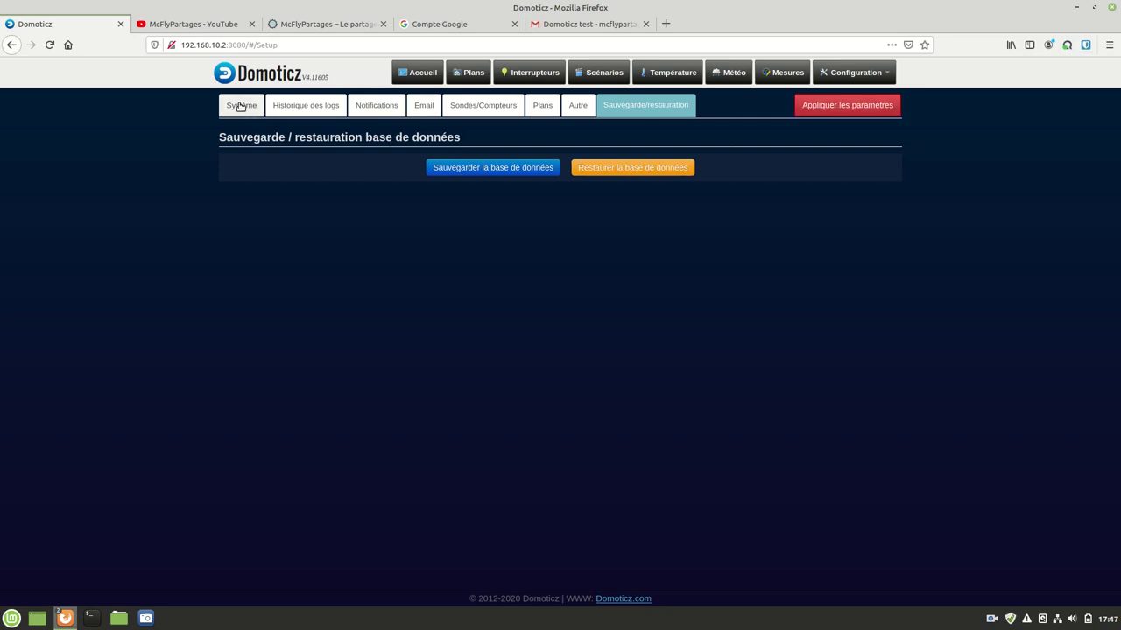
click(854, 74)
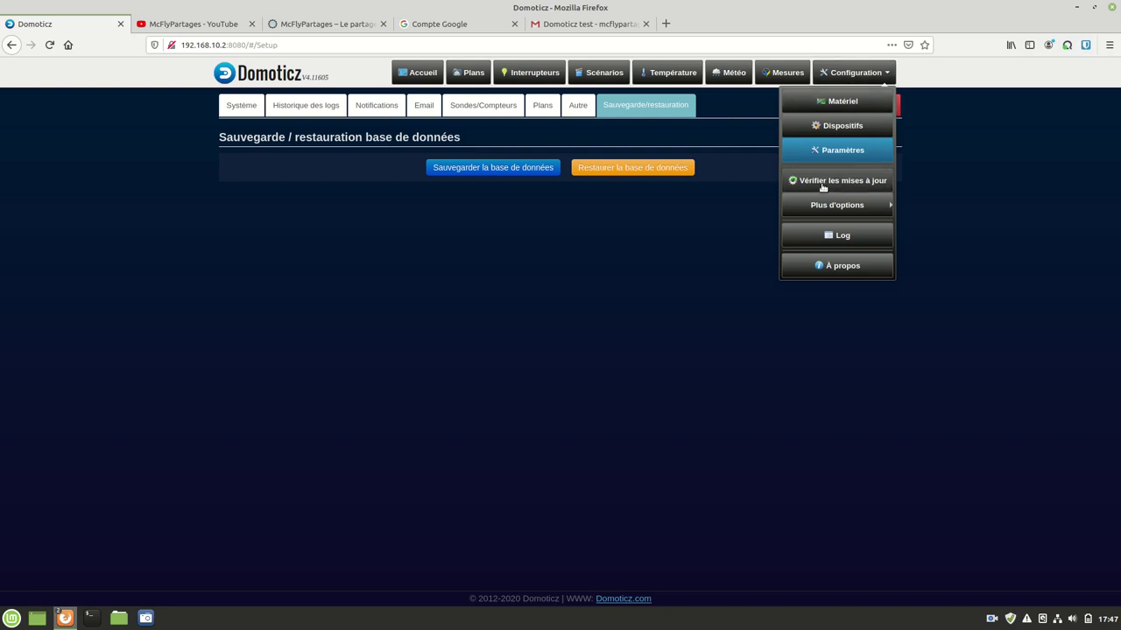
Step: Check for Domoticz updates (none available) and open the Log page
click(823, 184)
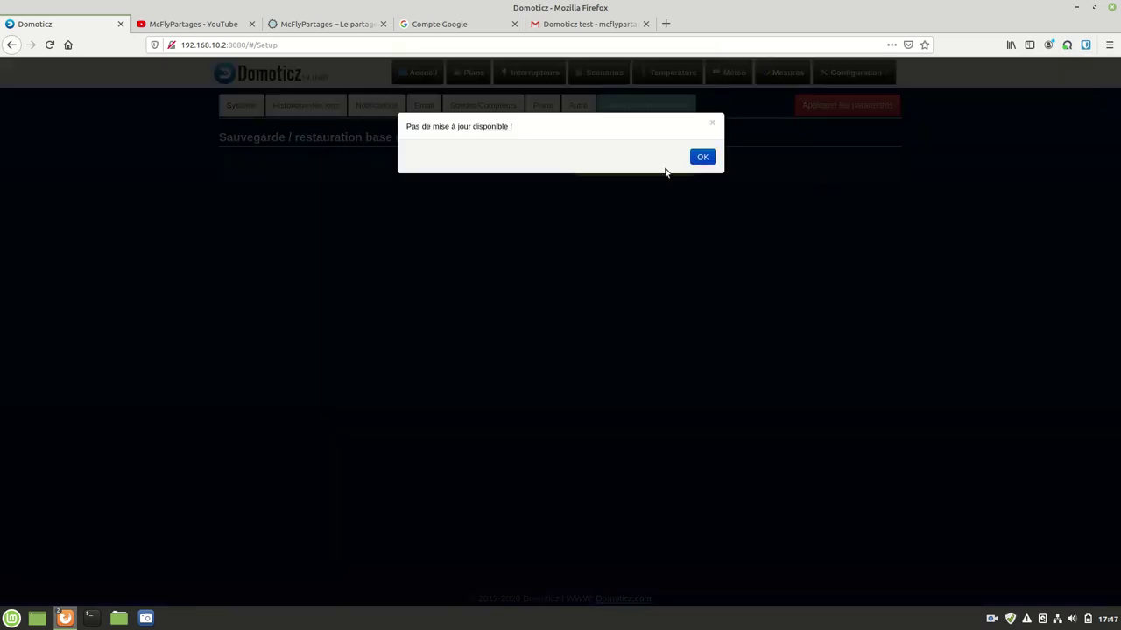
click(701, 159)
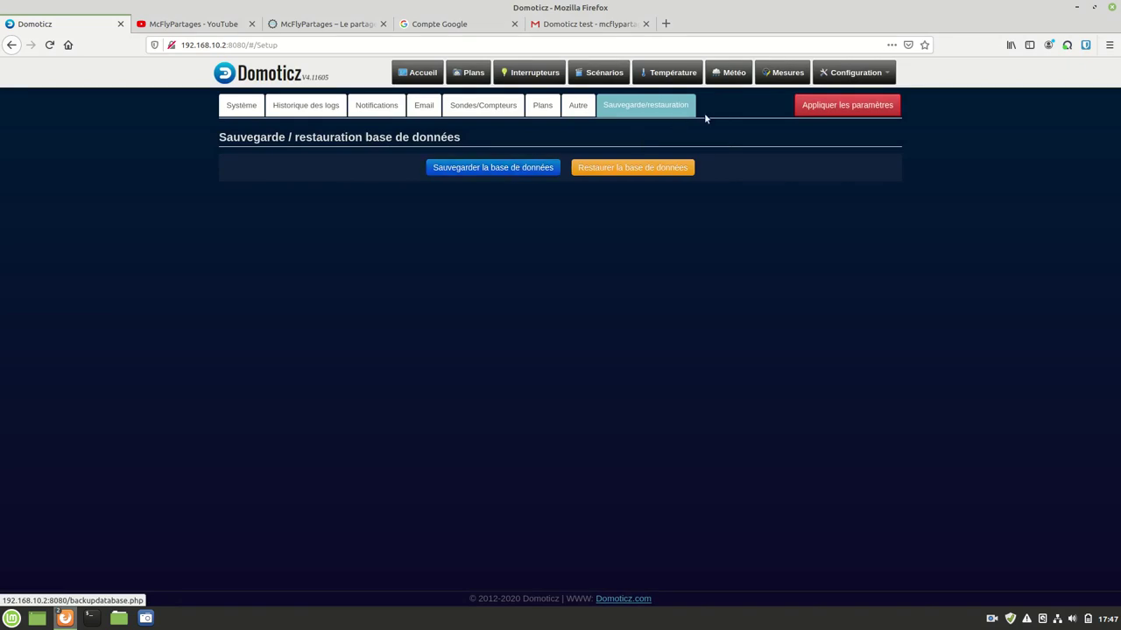
click(873, 75)
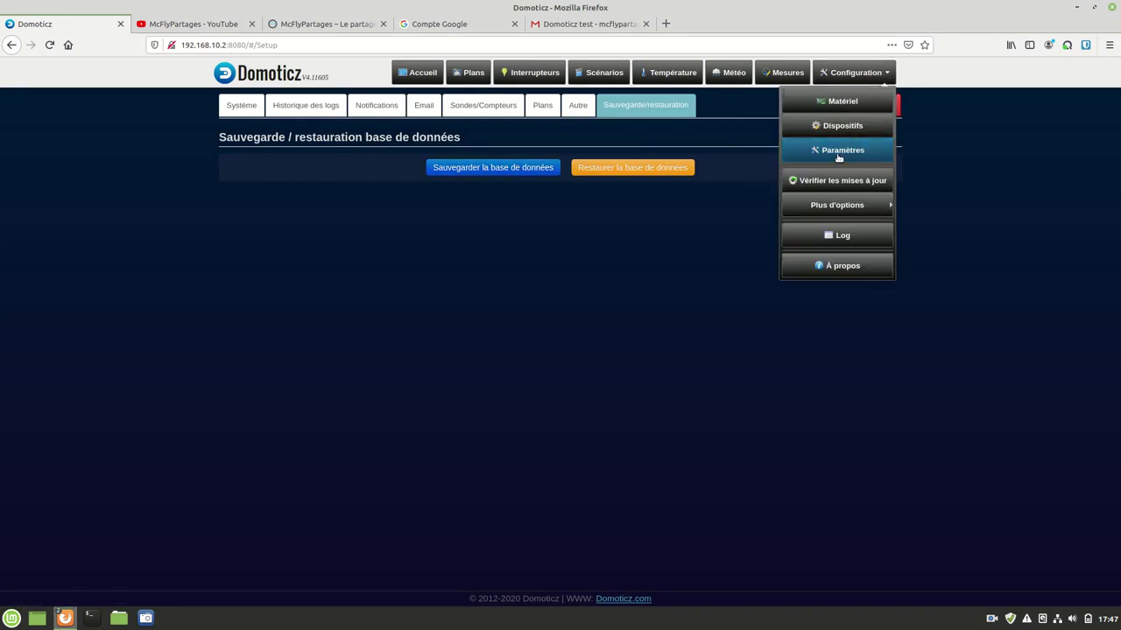
mouse_move(837, 206)
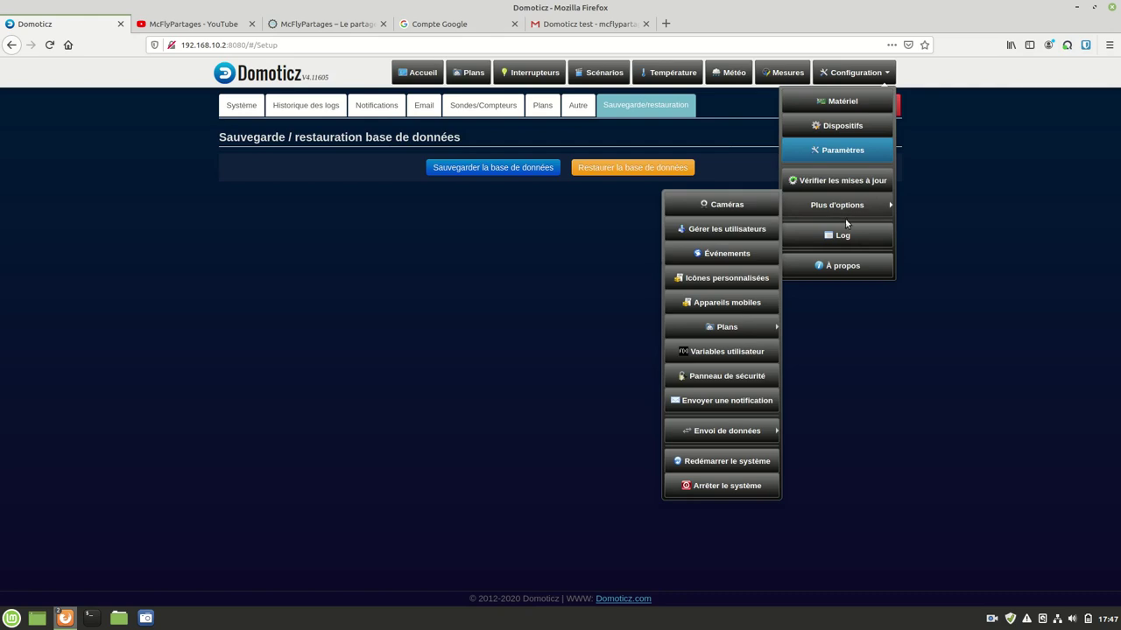
click(844, 237)
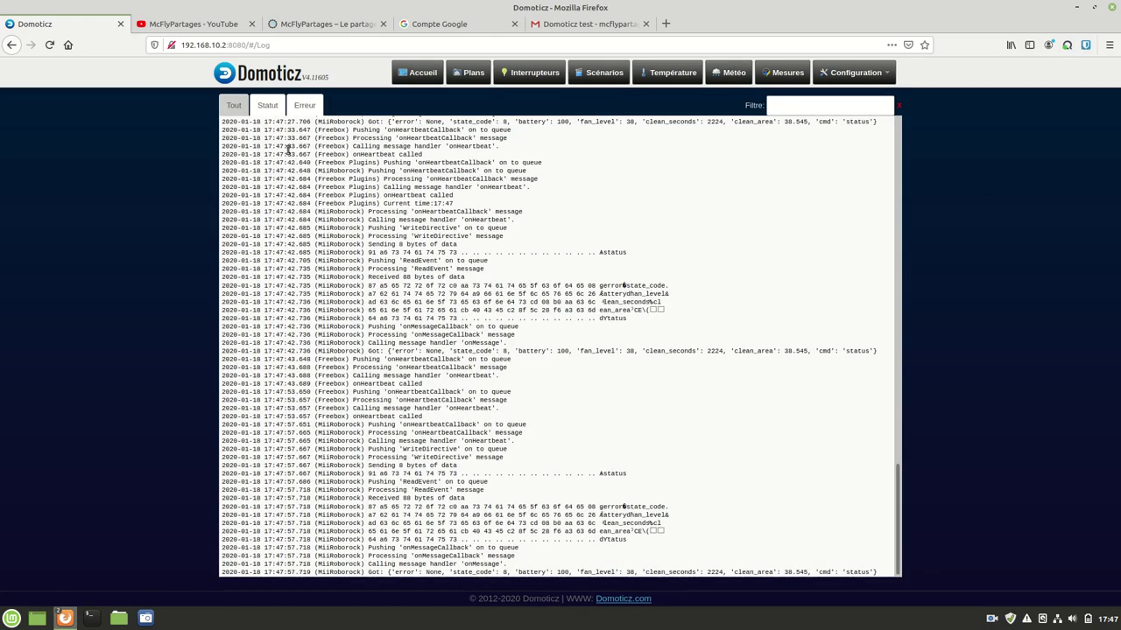
Step: Browse the log's Statut, Erreur and Tout views, scrolling through the full entry list
click(279, 111)
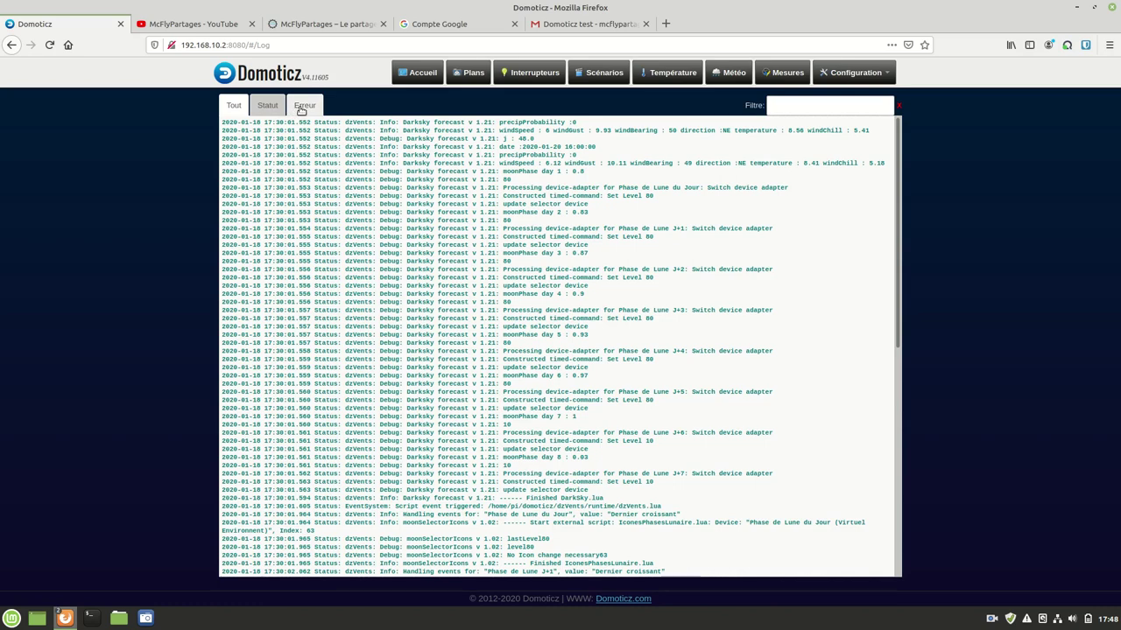
click(302, 109)
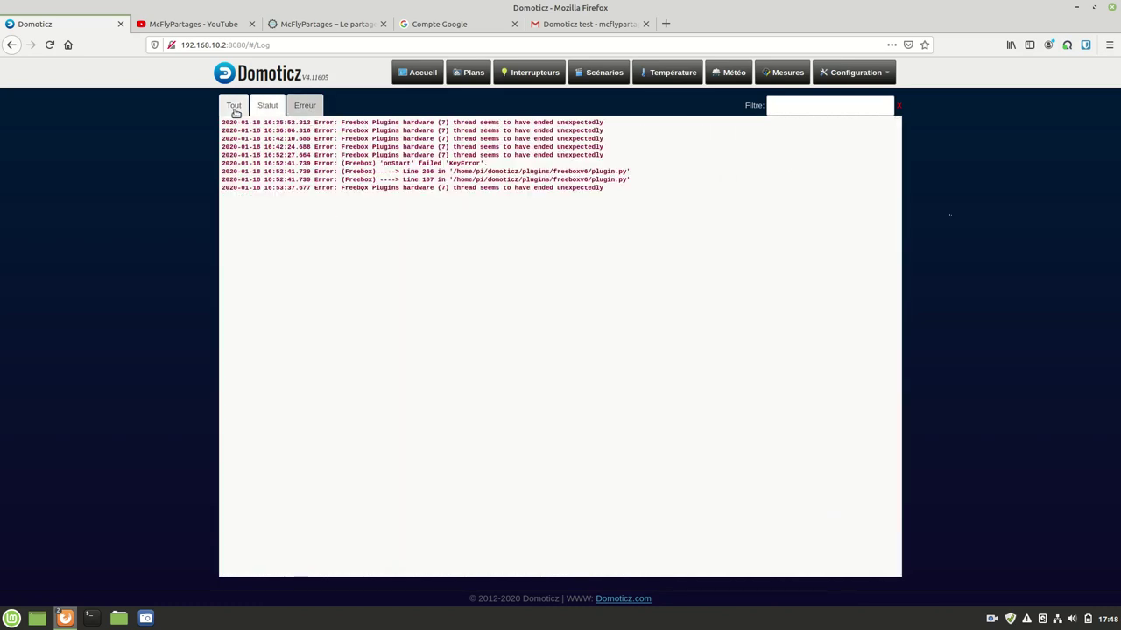
click(234, 112)
scroll(520, 276, up, 10)
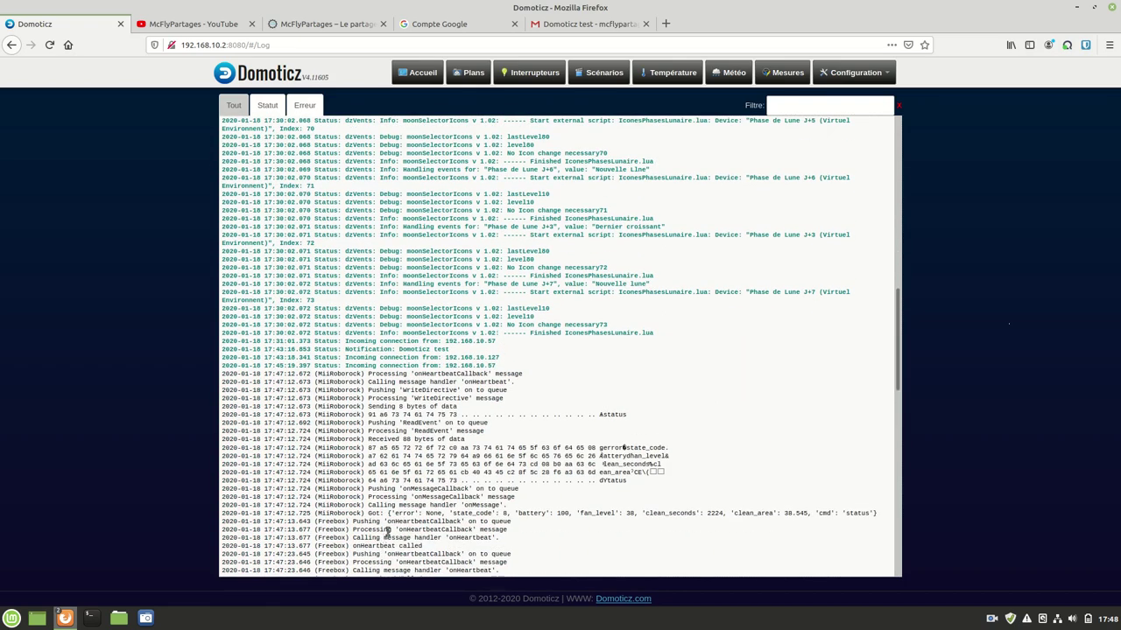
scroll(400, 425, down, 8)
scroll(401, 427, up, 10)
scroll(403, 427, up, 7)
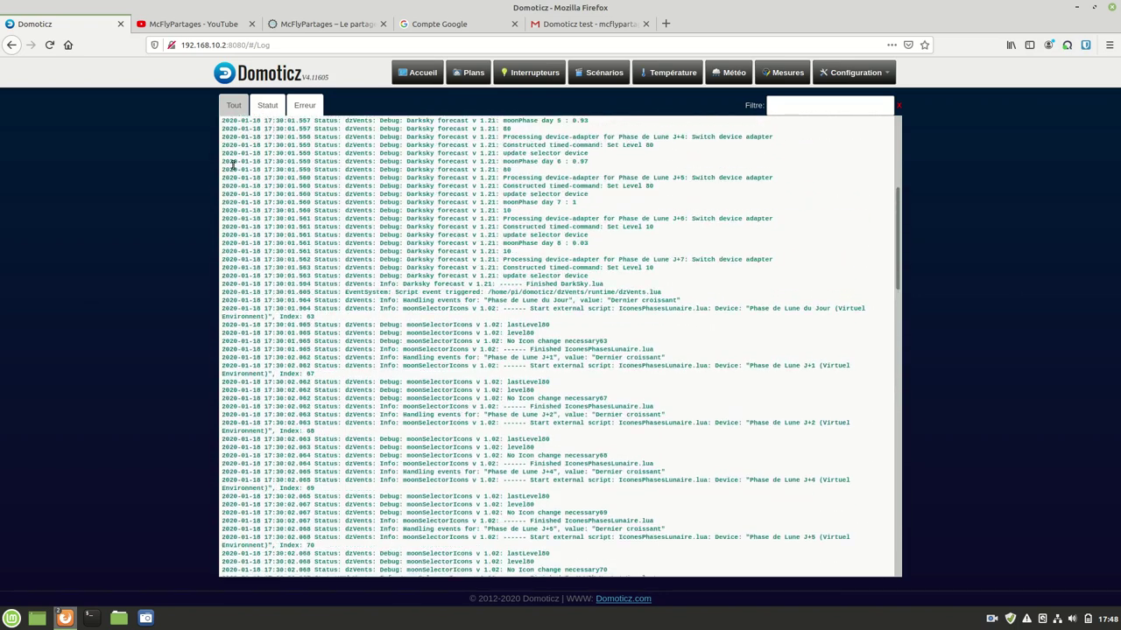
click(847, 74)
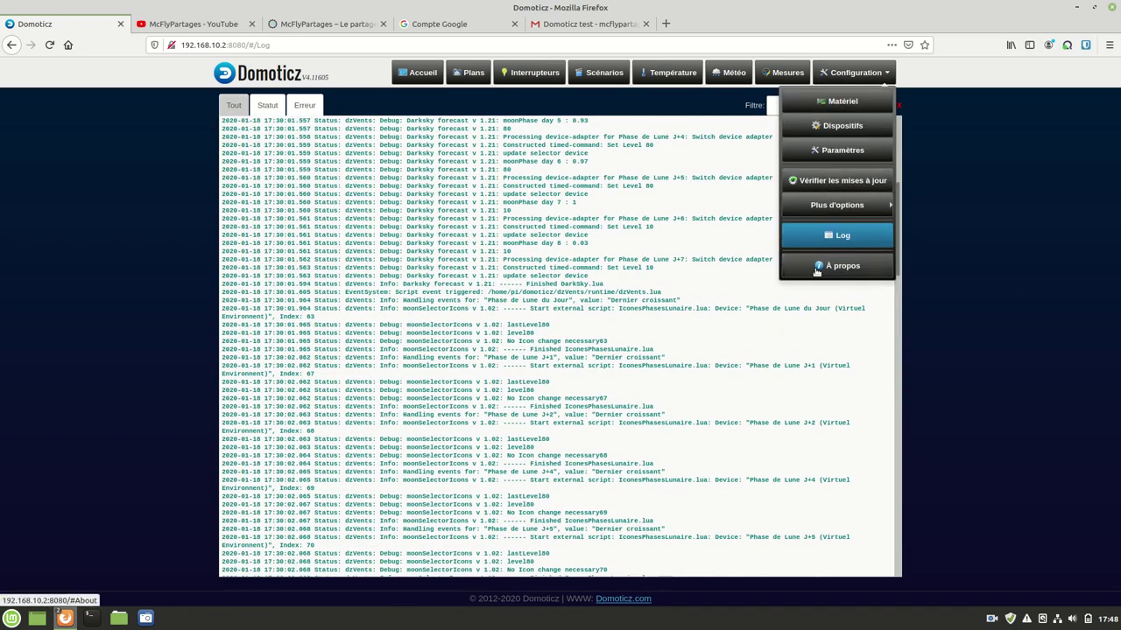